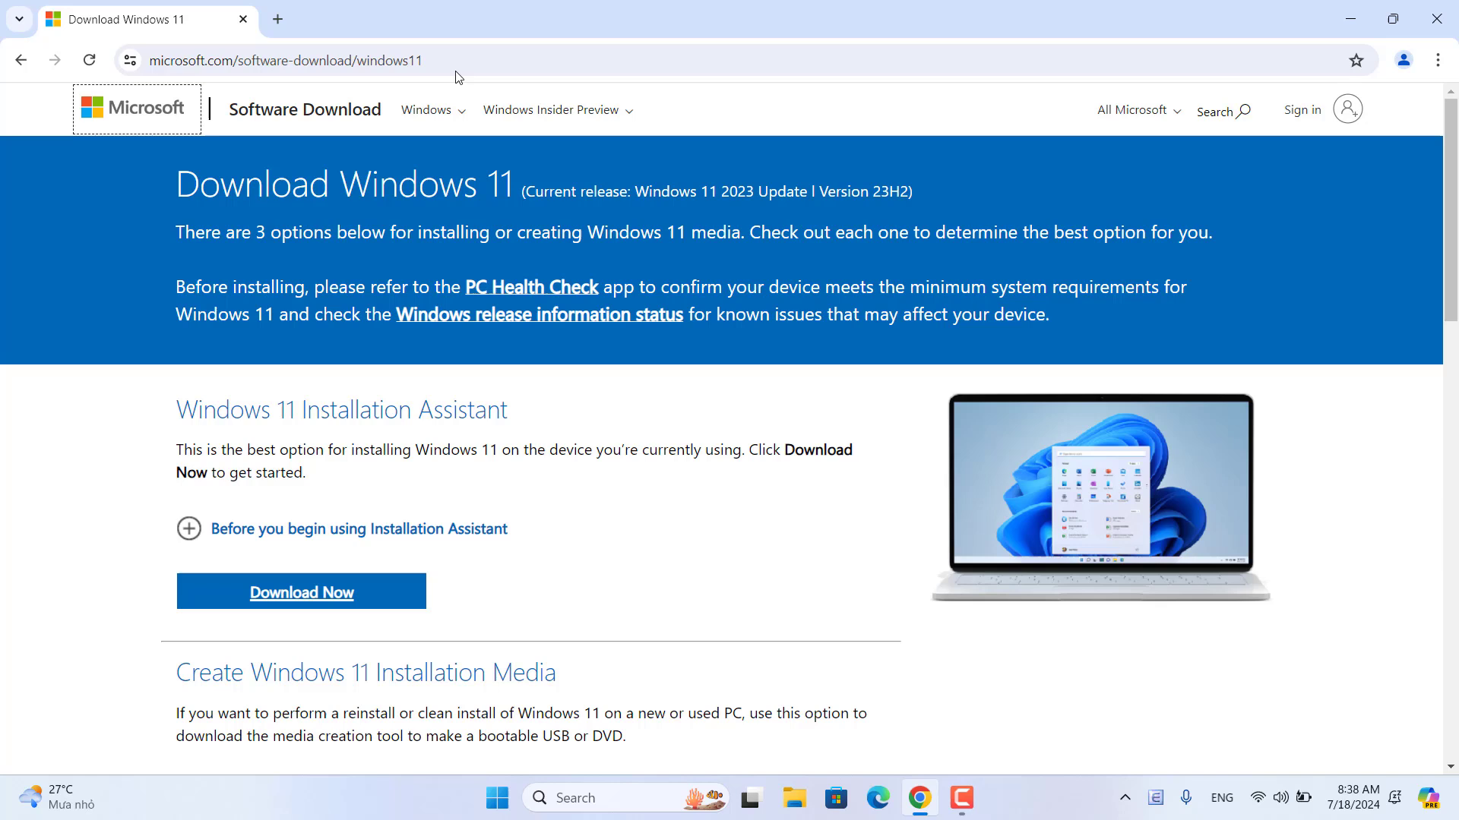
Step: Scroll the Microsoft Windows 11 download page down to the Disk Image (ISO) section
left_click(420, 63)
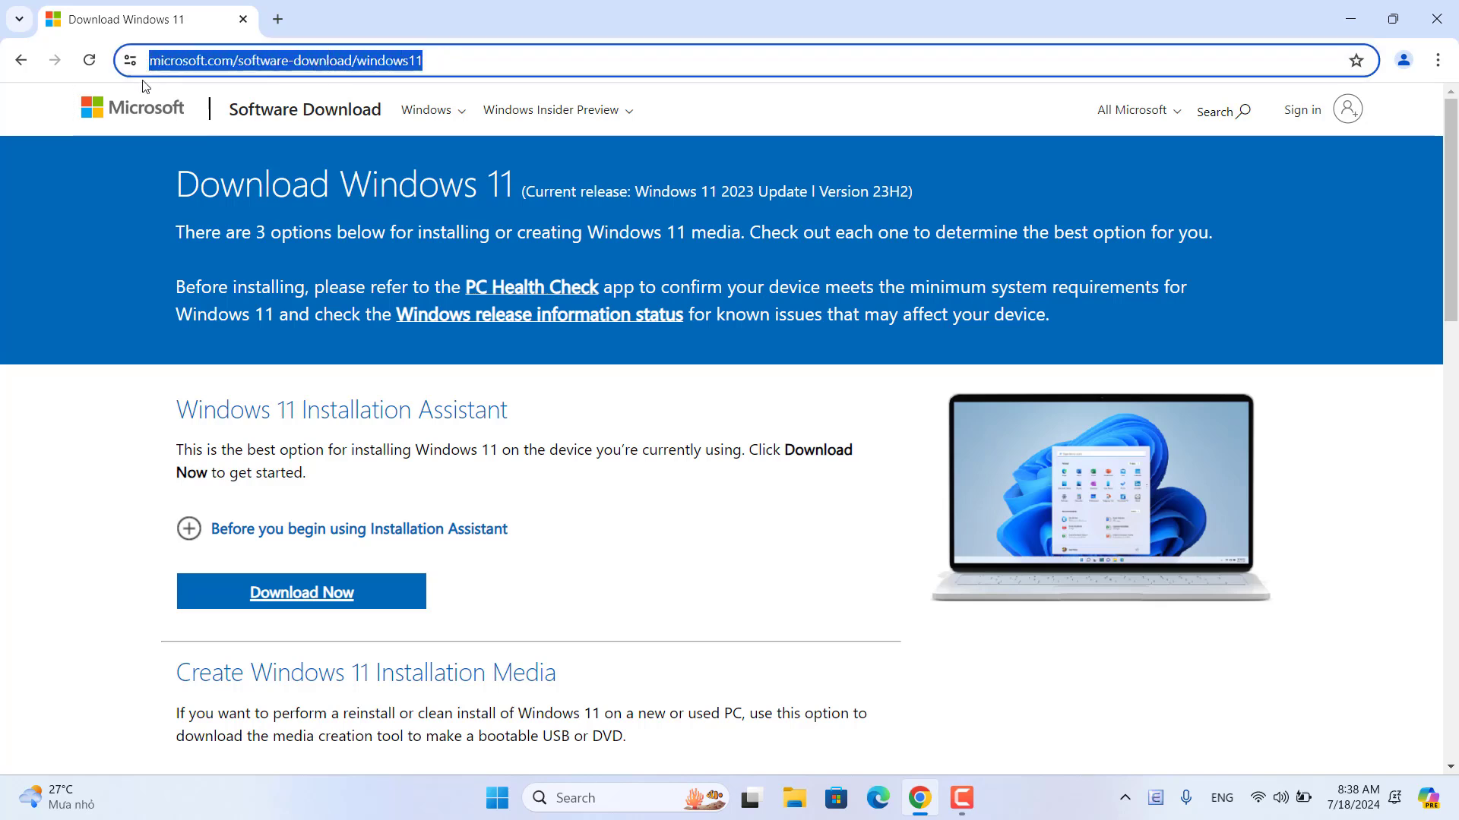
double_click(182, 185)
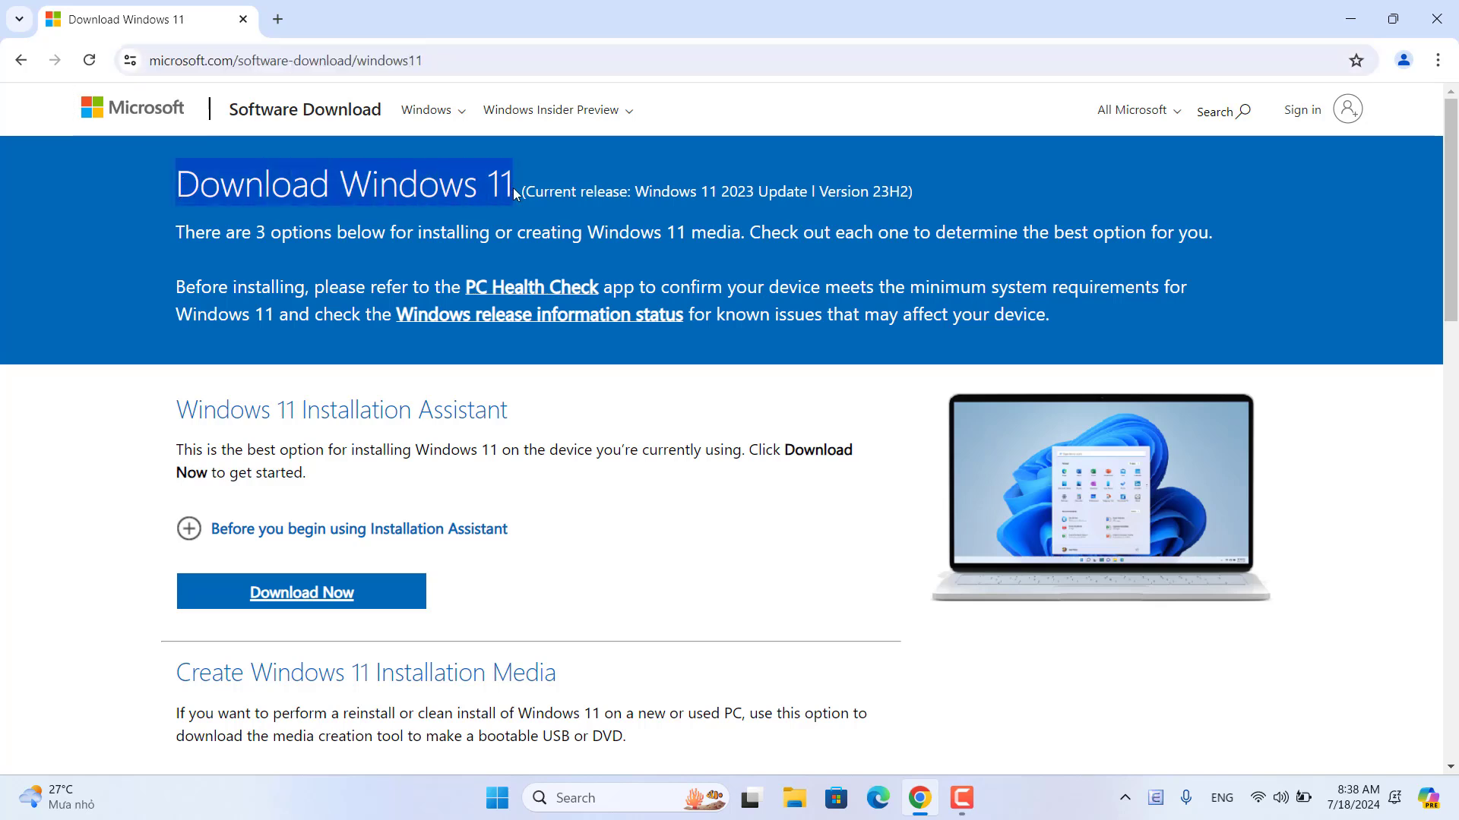
scroll(708, 437, "down", 4)
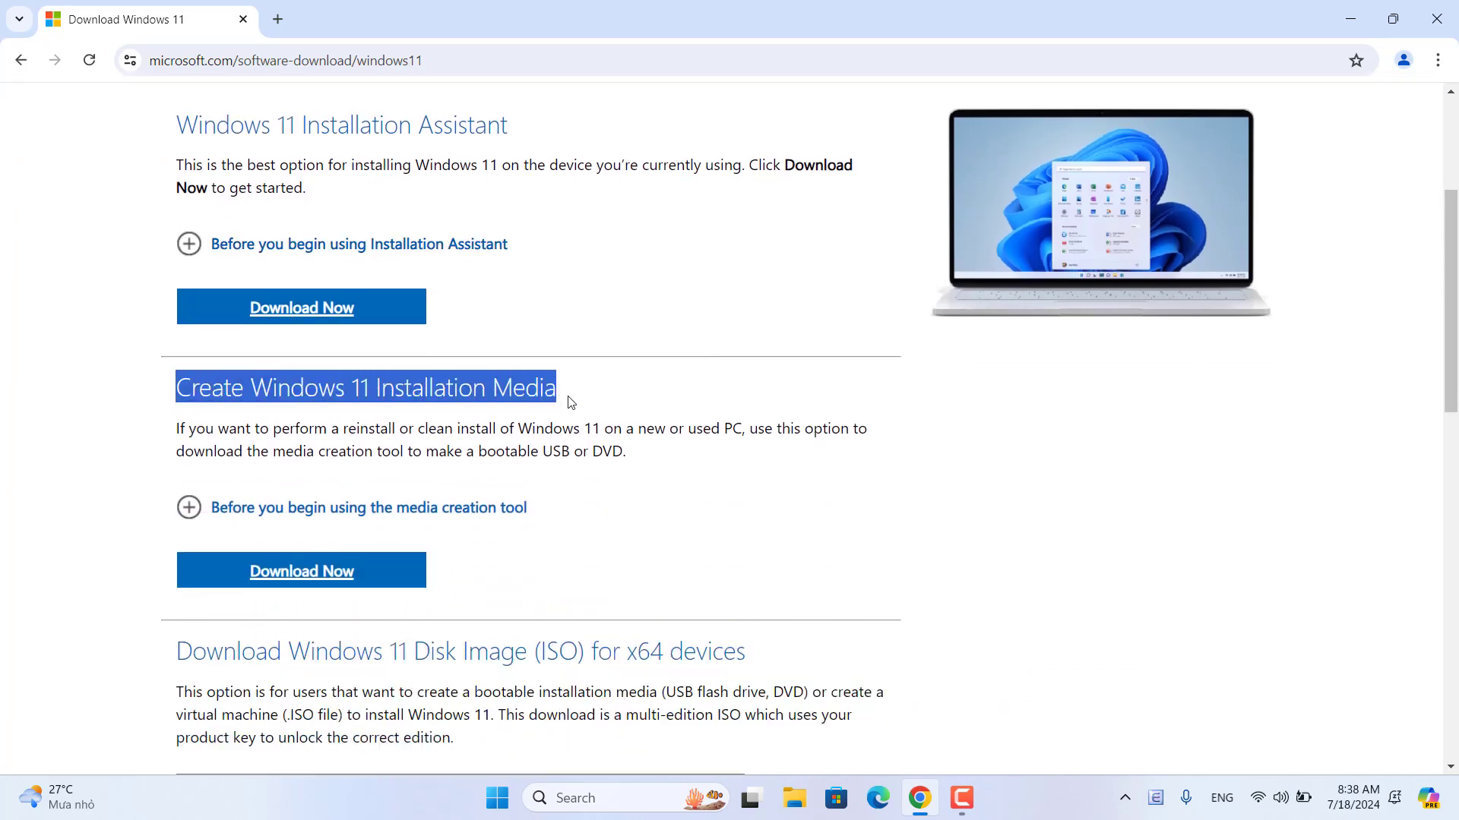
scroll(936, 591, "down", 3)
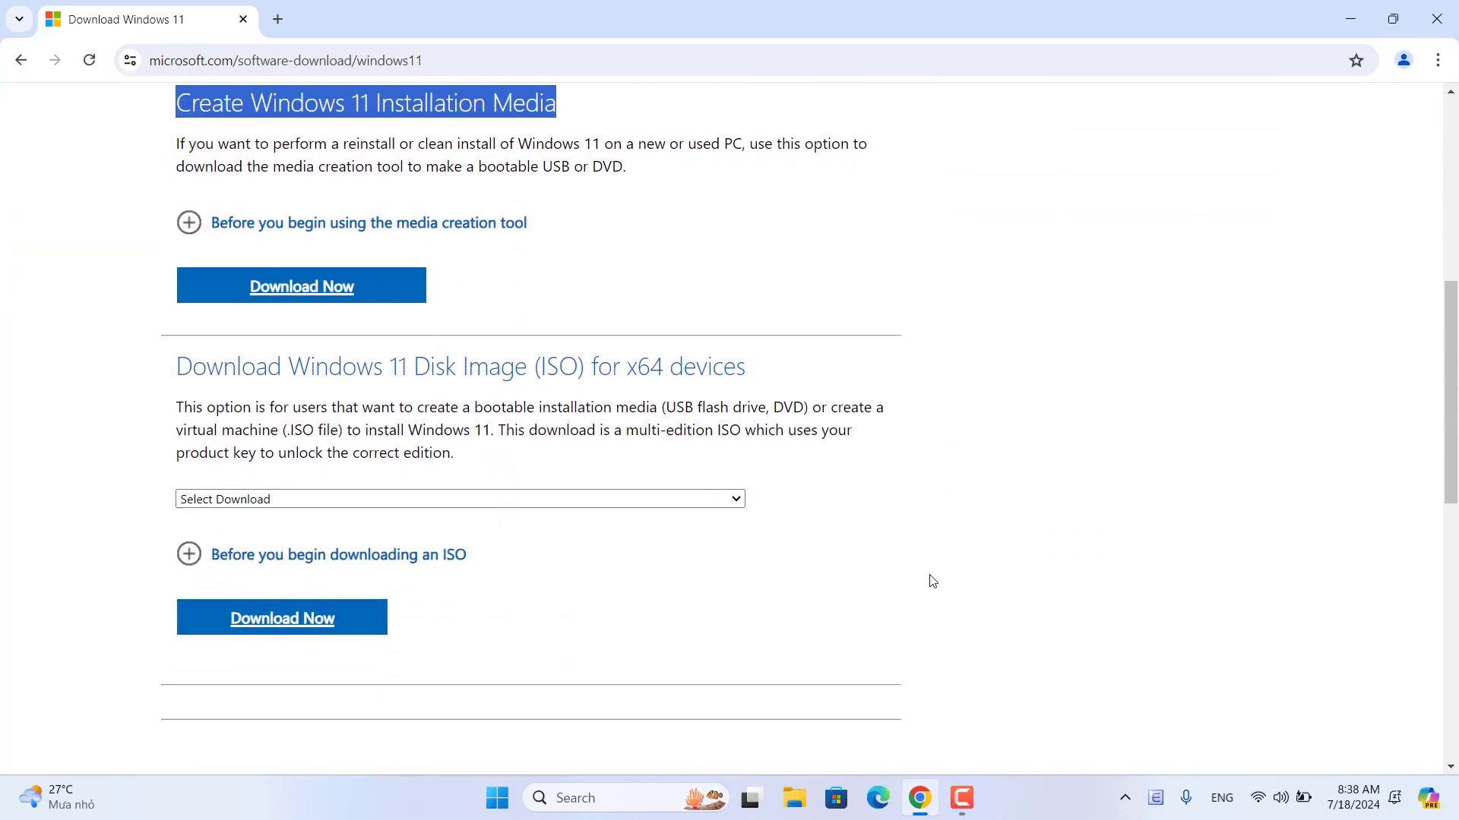
left_click(181, 373)
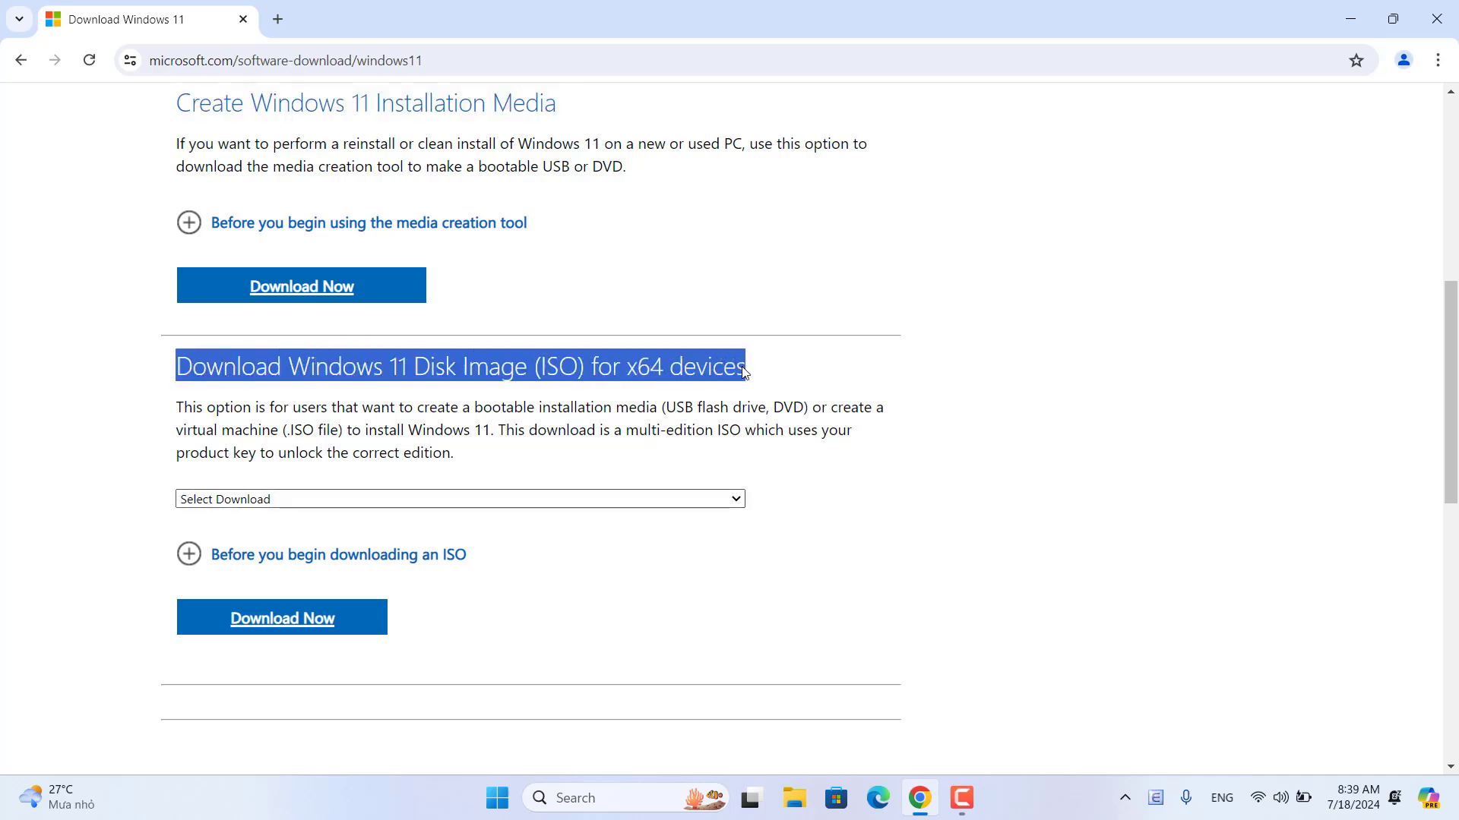
Step: Download the Windows 11 multi-edition x64 ISO in English (United States) and check its progress
left_click(542, 499)
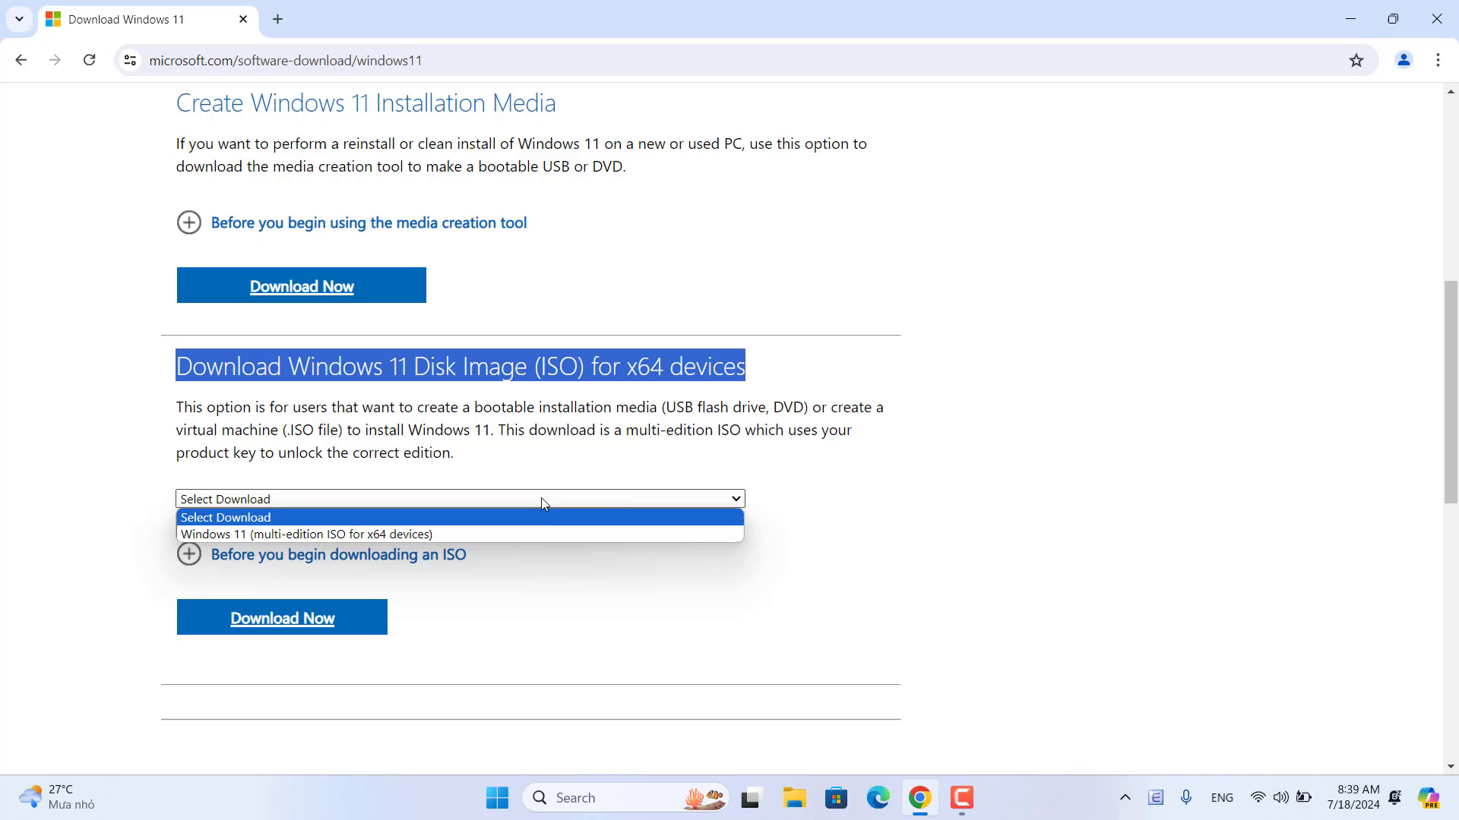
left_click(500, 535)
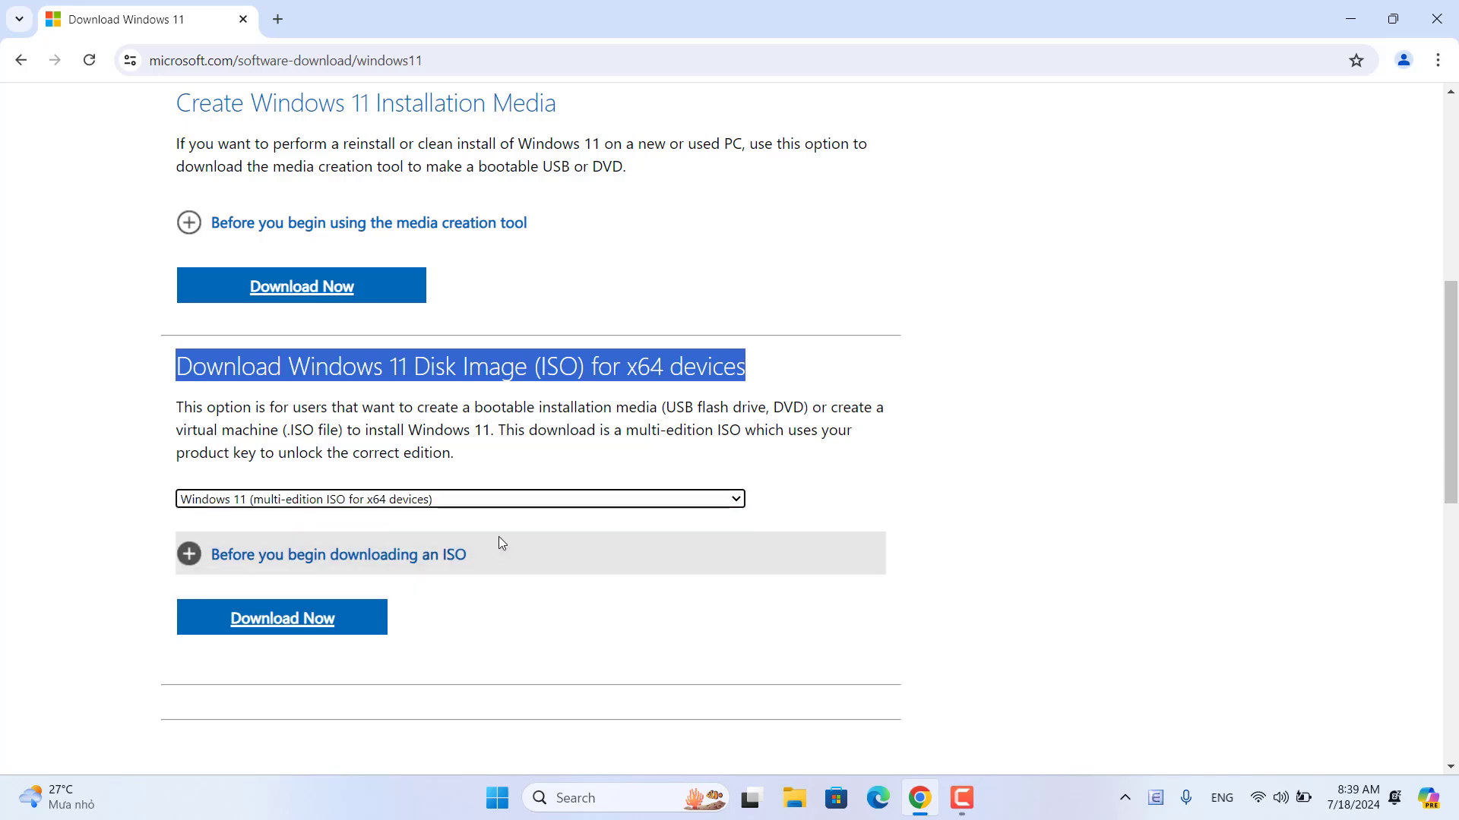
left_click(305, 628)
left_click(345, 435)
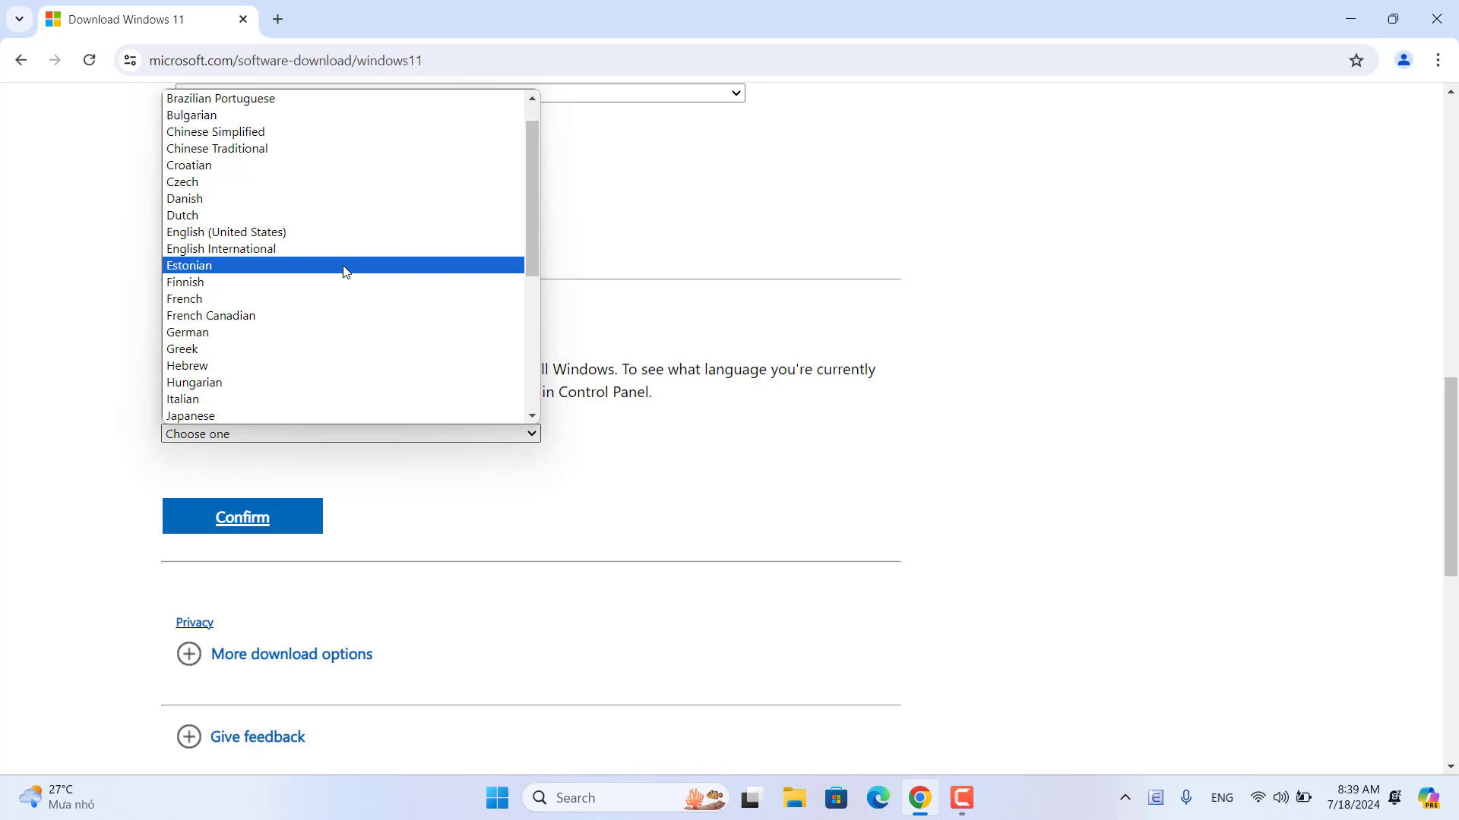
left_click(345, 232)
left_click(266, 520)
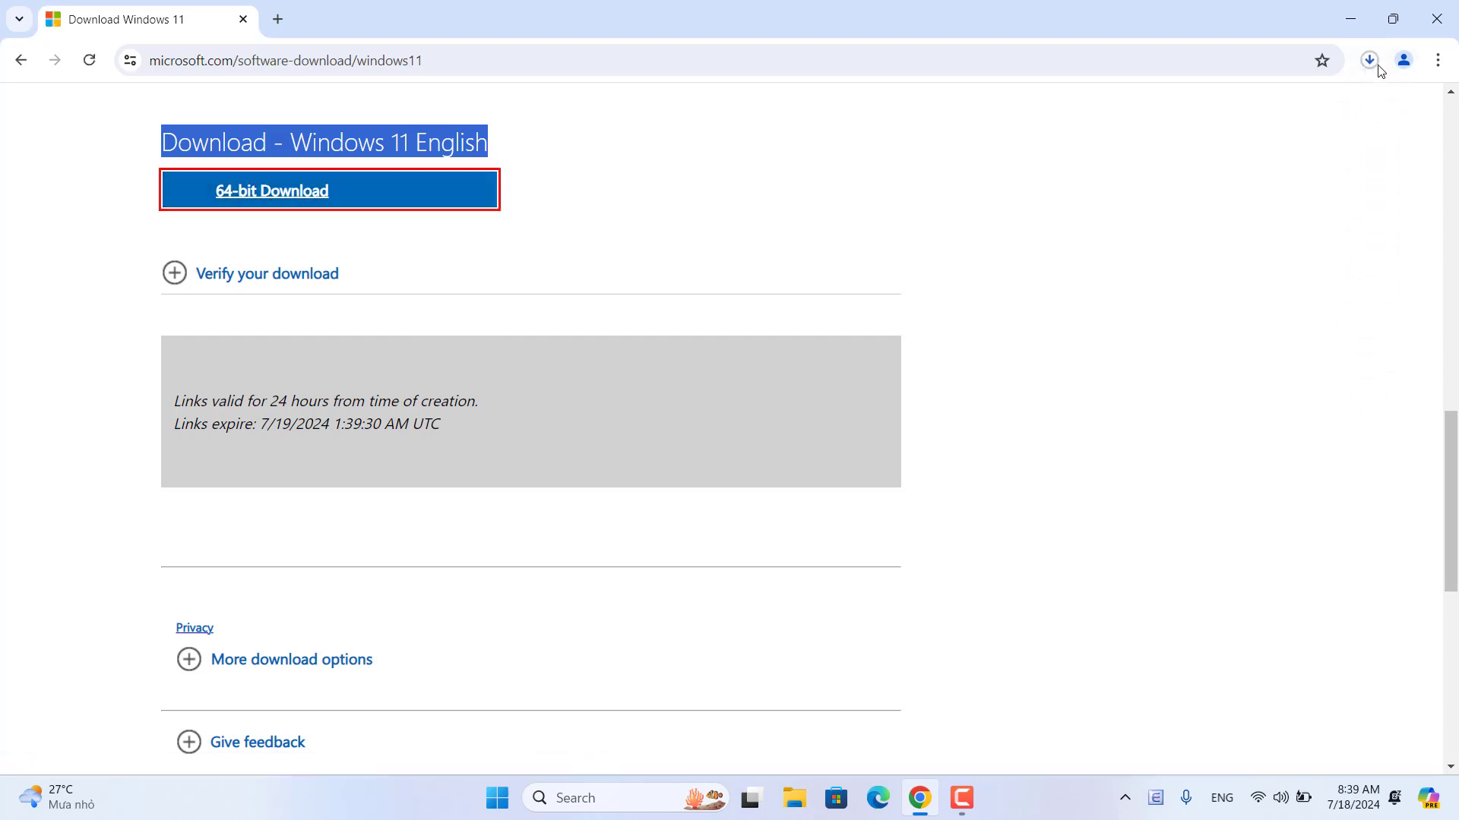
left_click(1377, 66)
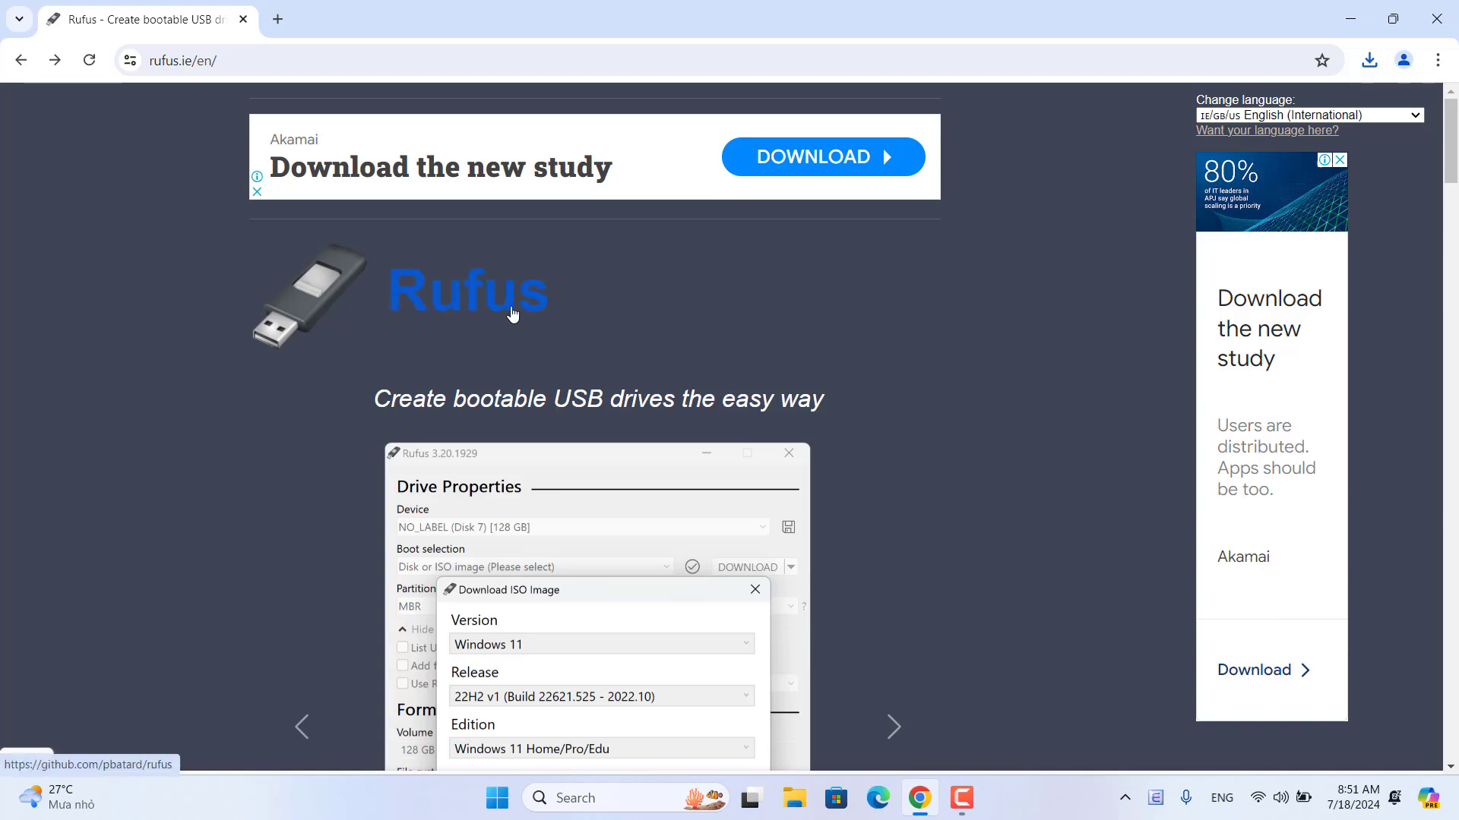
Step: Scroll the rufus.ie/en/ page down toward its Download section
left_click_drag(217, 61, 176, 65)
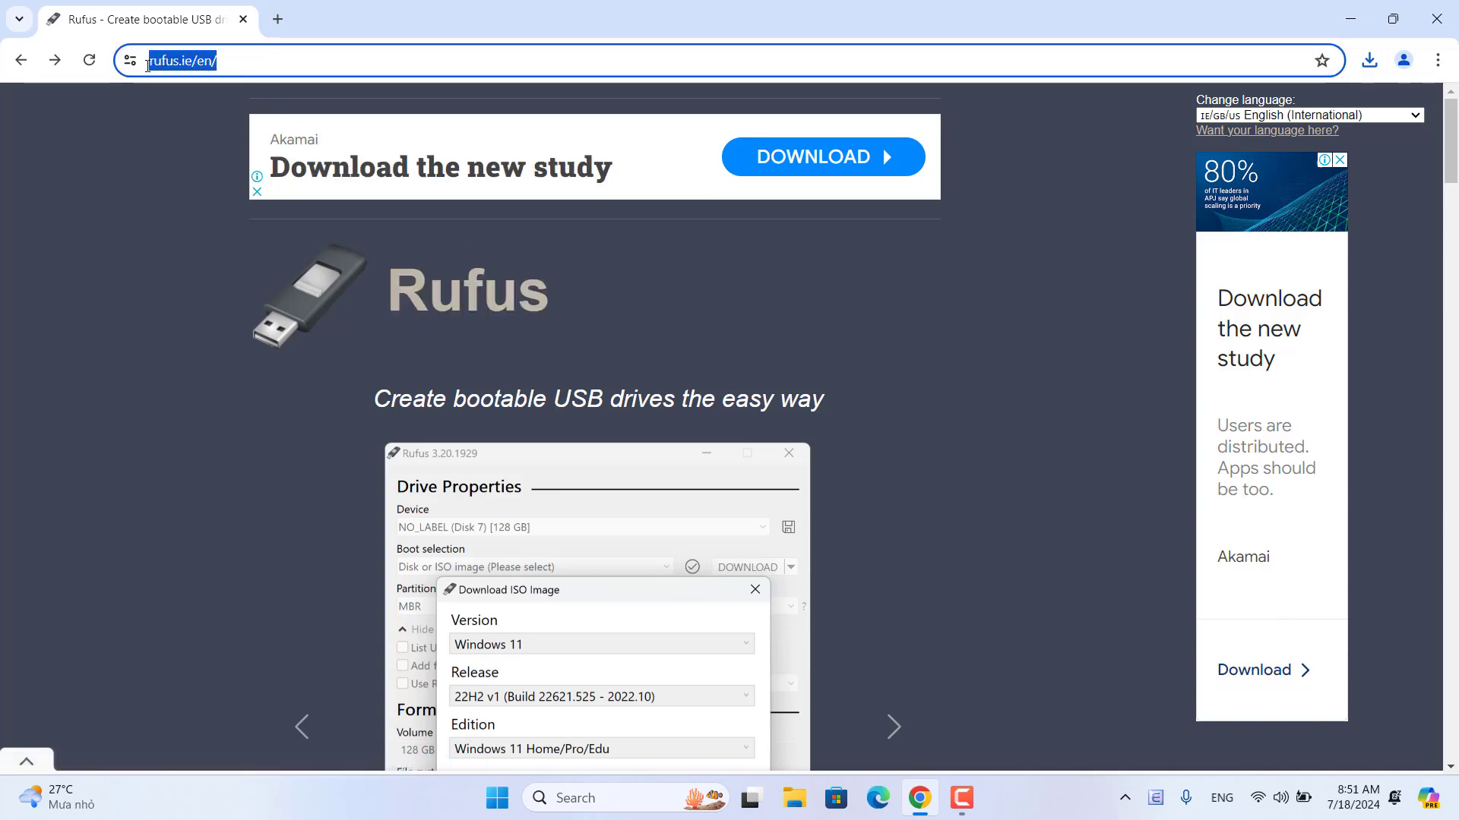
left_click(288, 413)
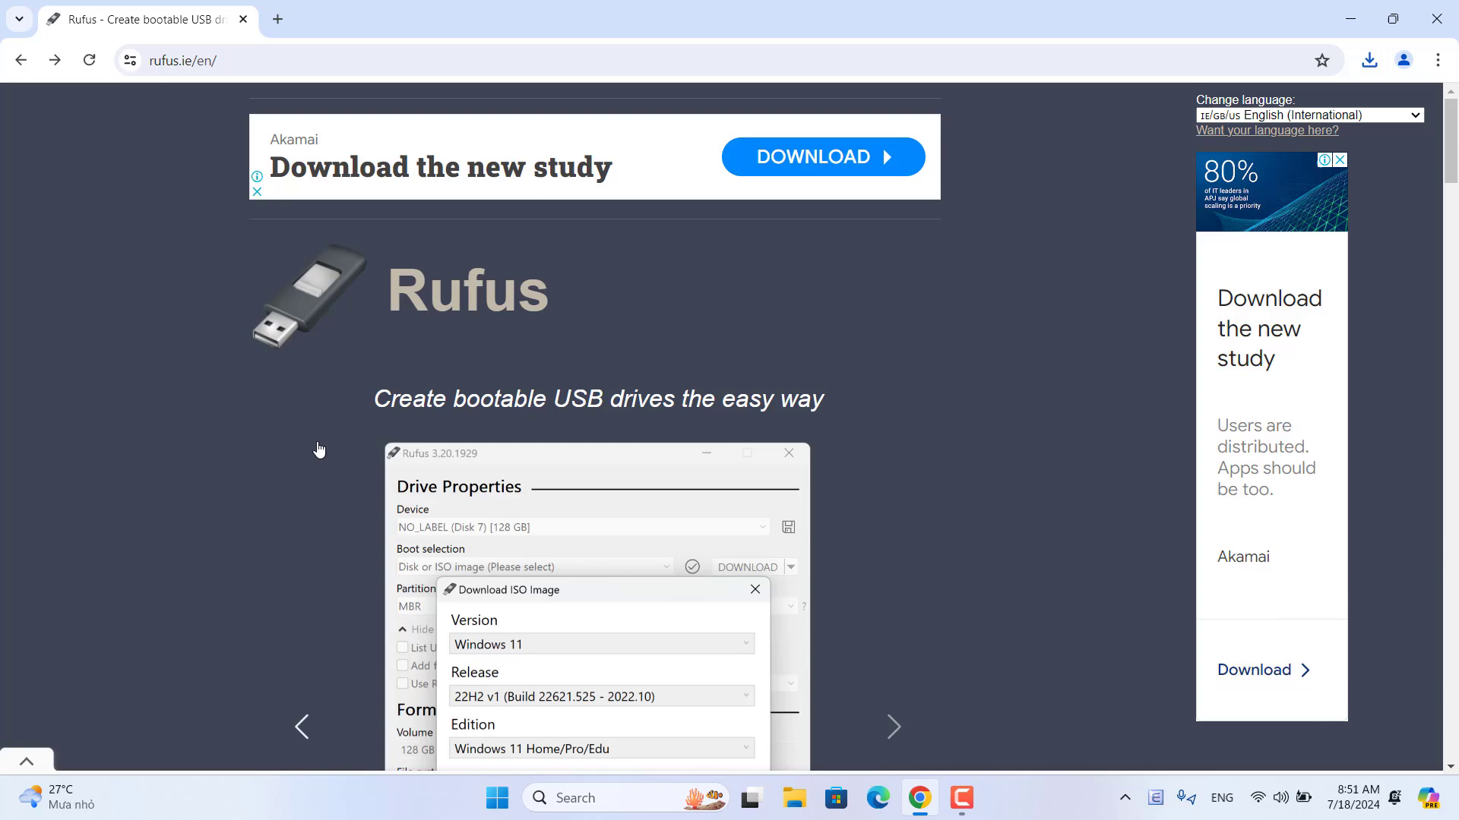
scroll(134, 433, "down", 9)
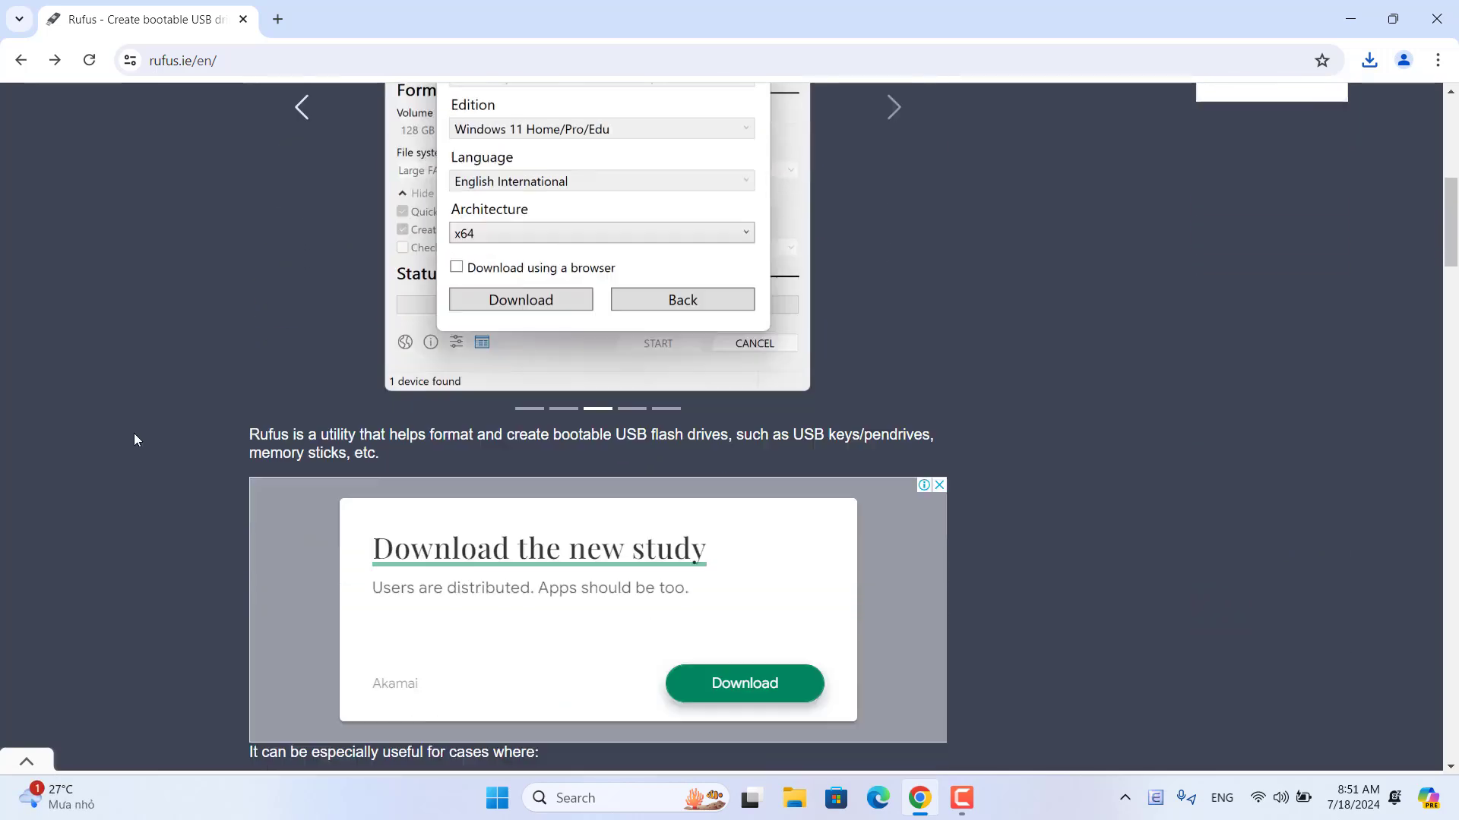
scroll(134, 434, "down", 8)
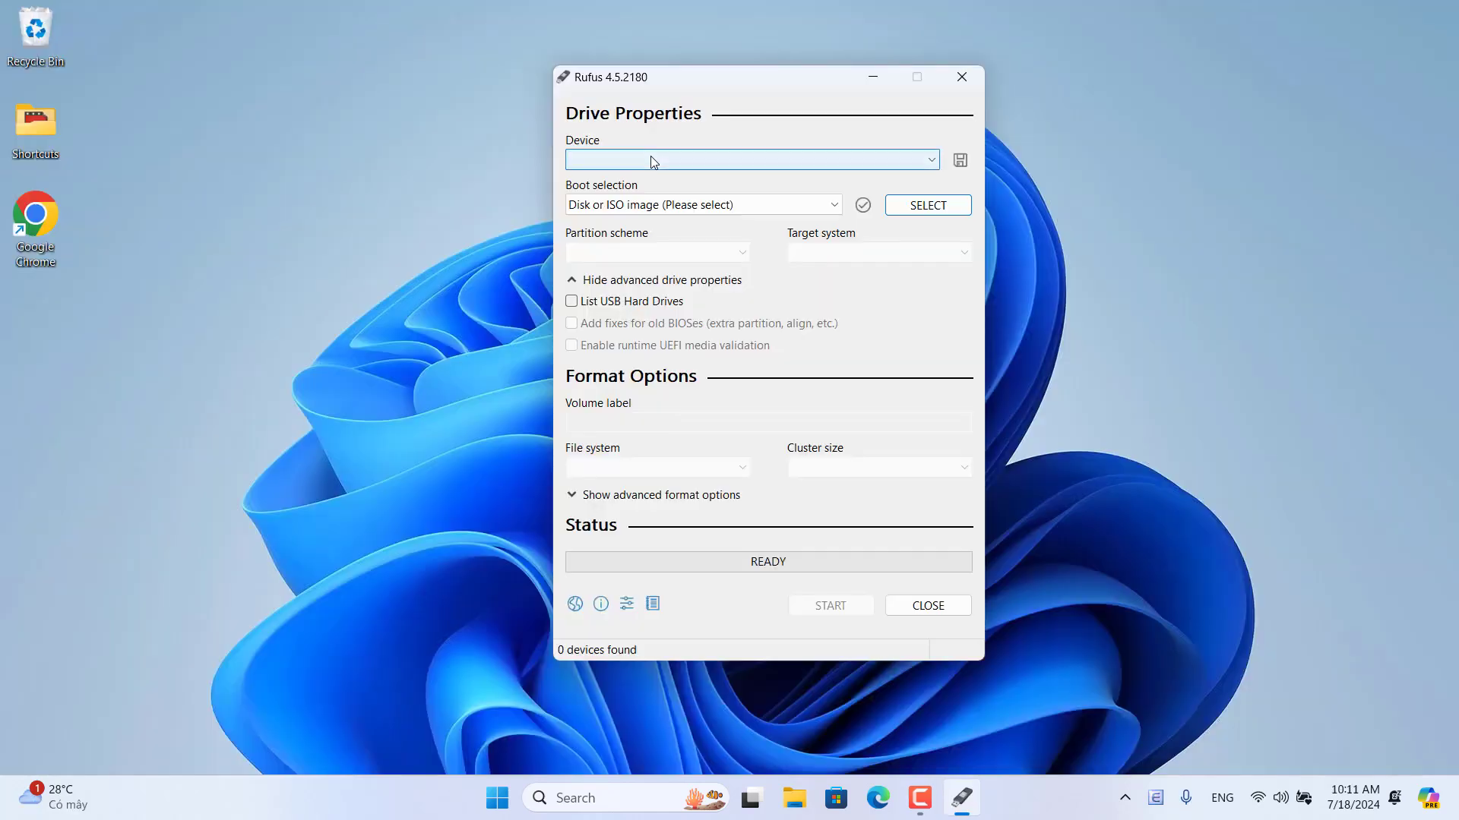
Step: Select the 128 GB NO_LABEL (Disk 1) USB hard drive as the Rufus target device
left_click(650, 161)
left_click(749, 157)
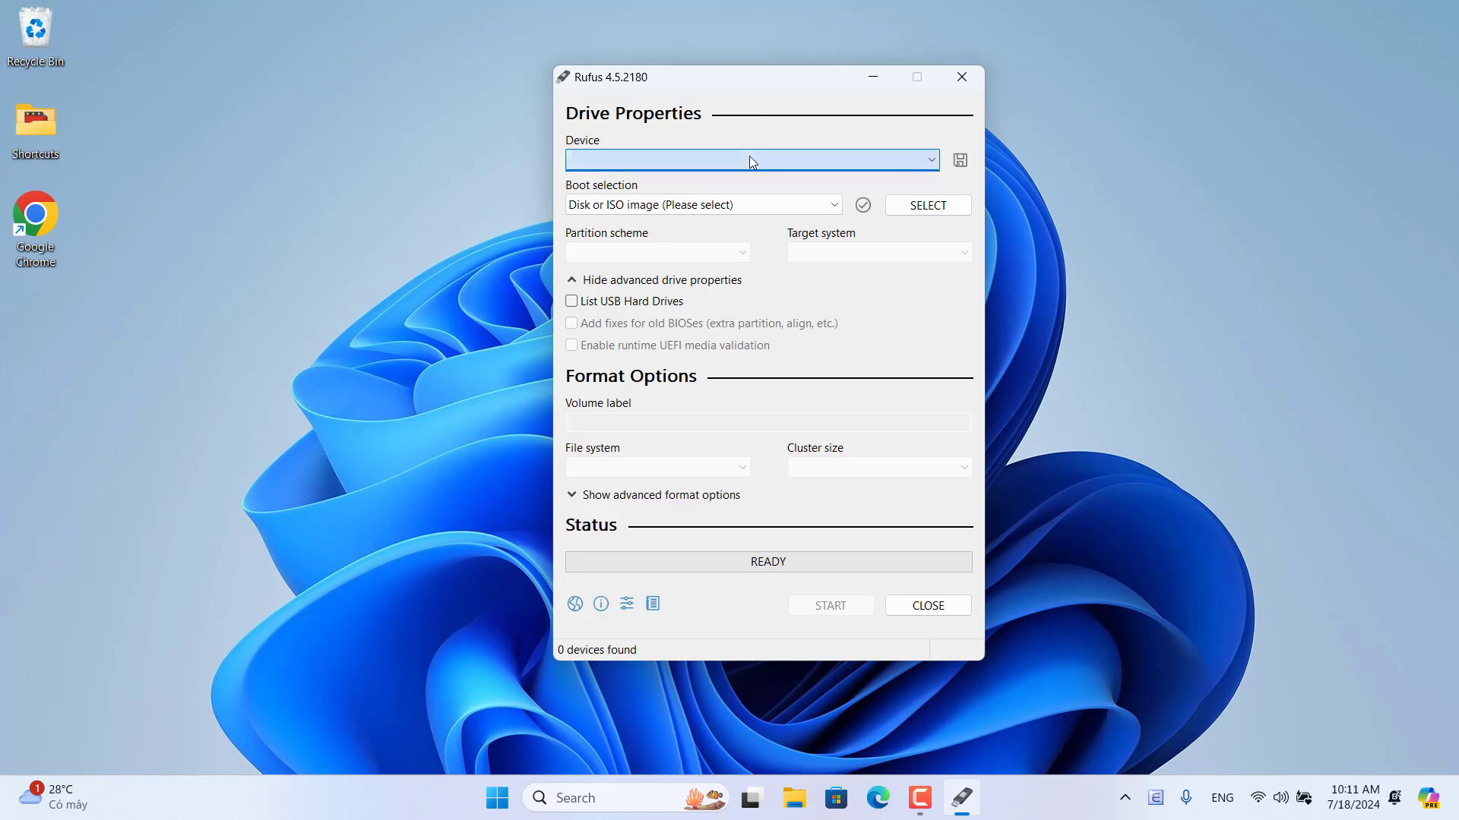
left_click(575, 282)
left_click(573, 282)
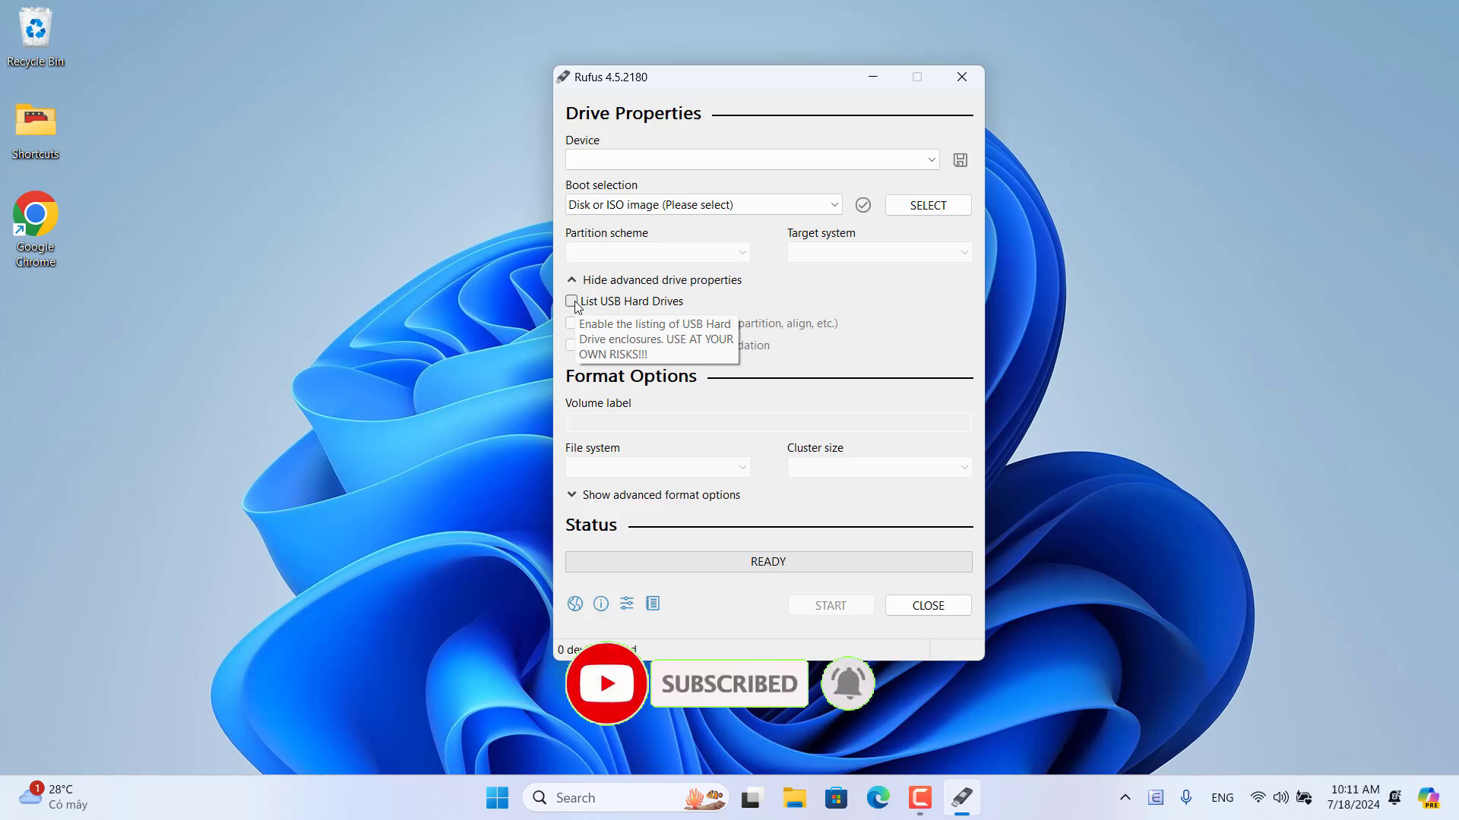
left_click(734, 161)
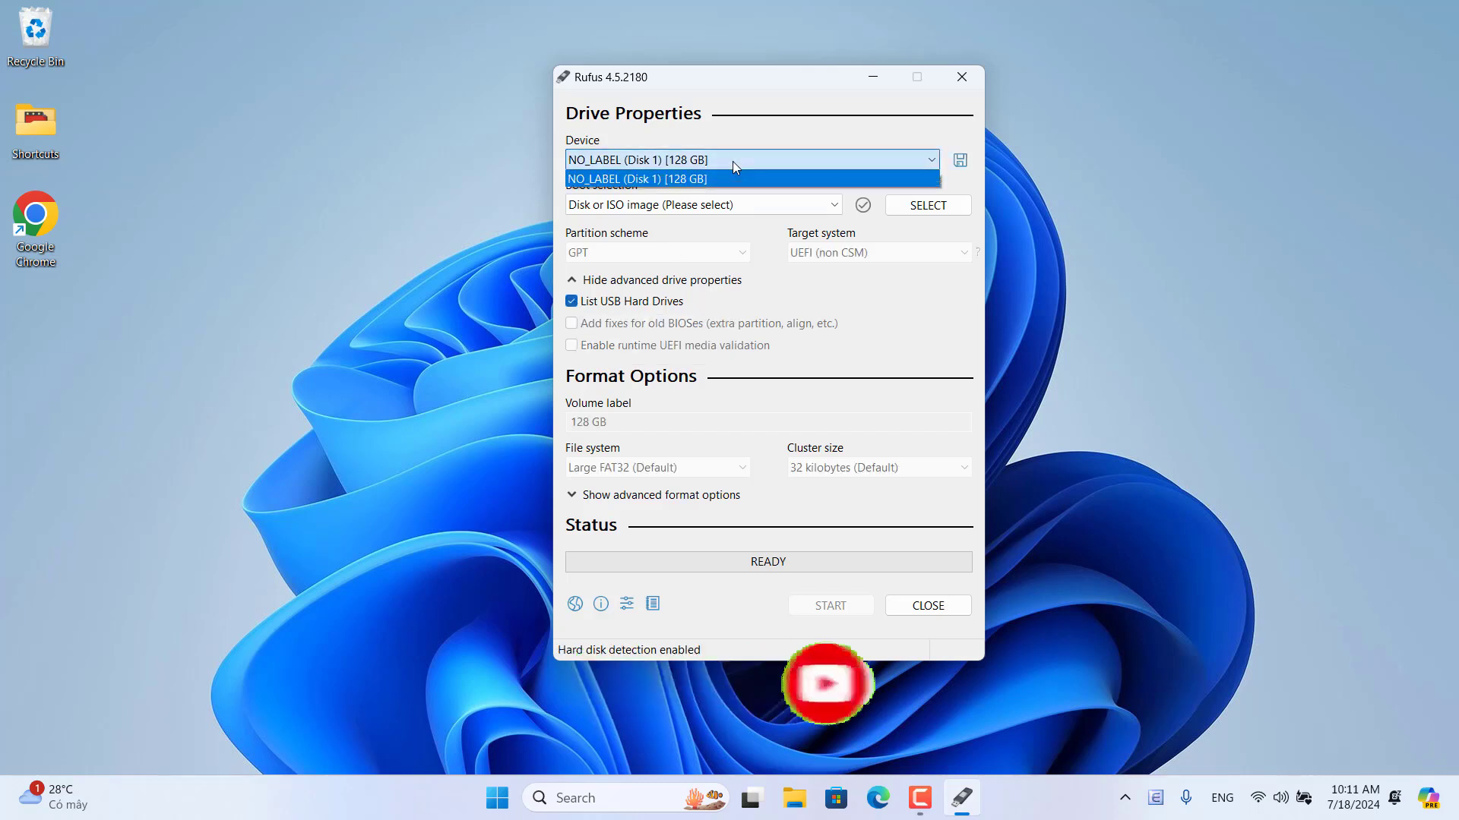
left_click(731, 180)
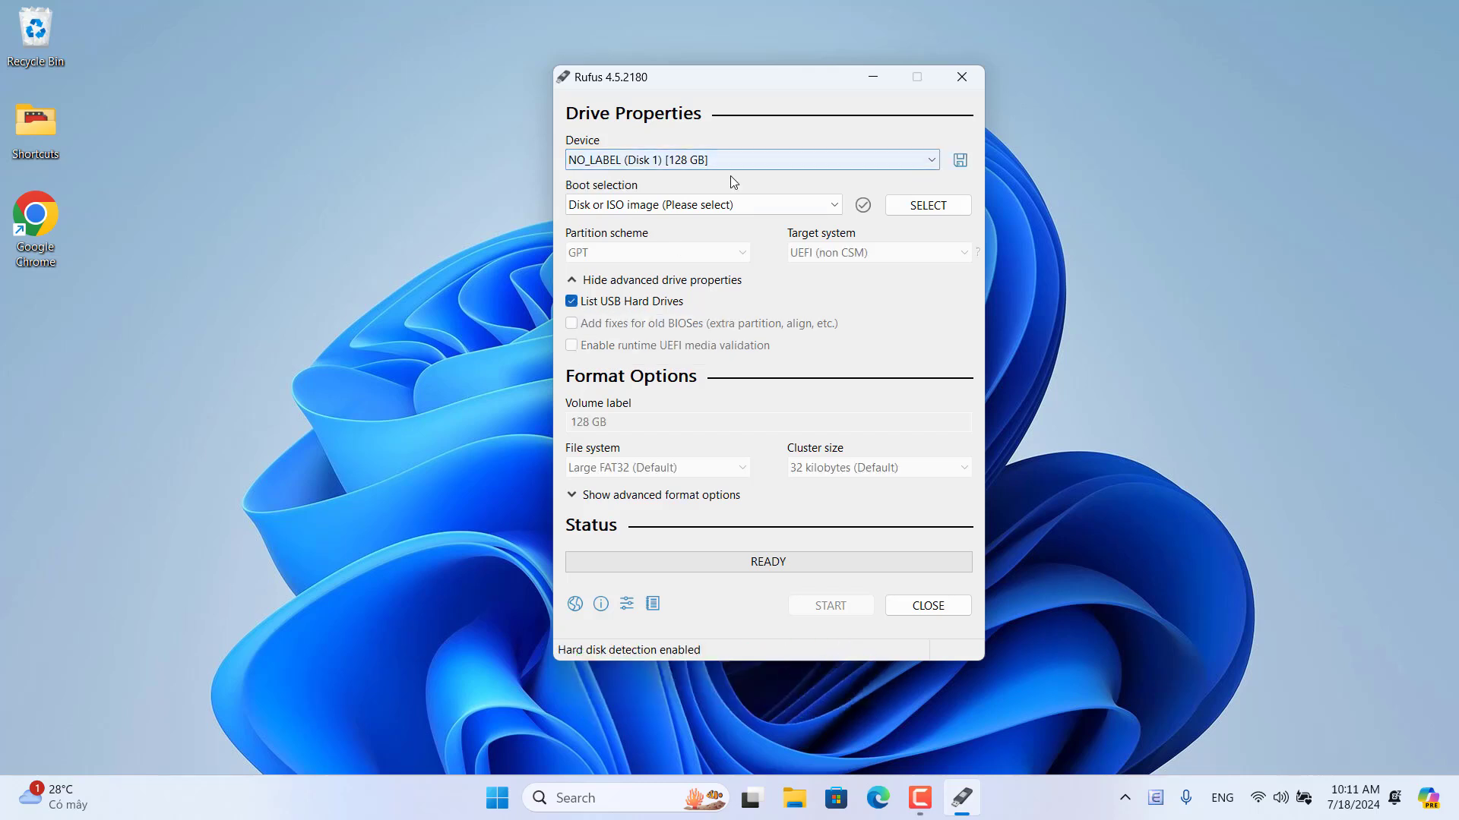
Step: Load Win11_23H2_English_x64v2.iso as the boot image
left_click(930, 207)
left_click(828, 273)
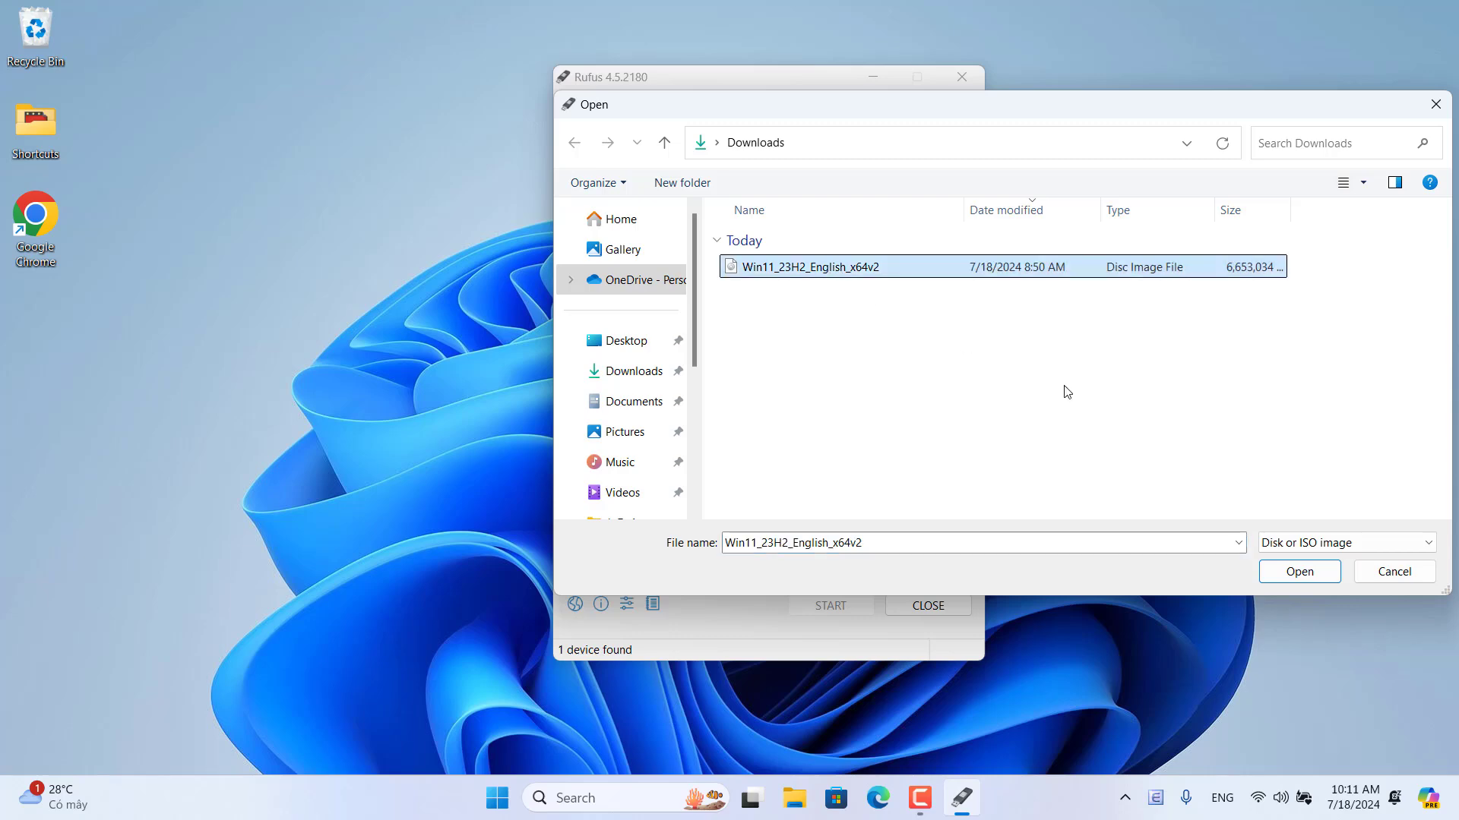
left_click(1284, 573)
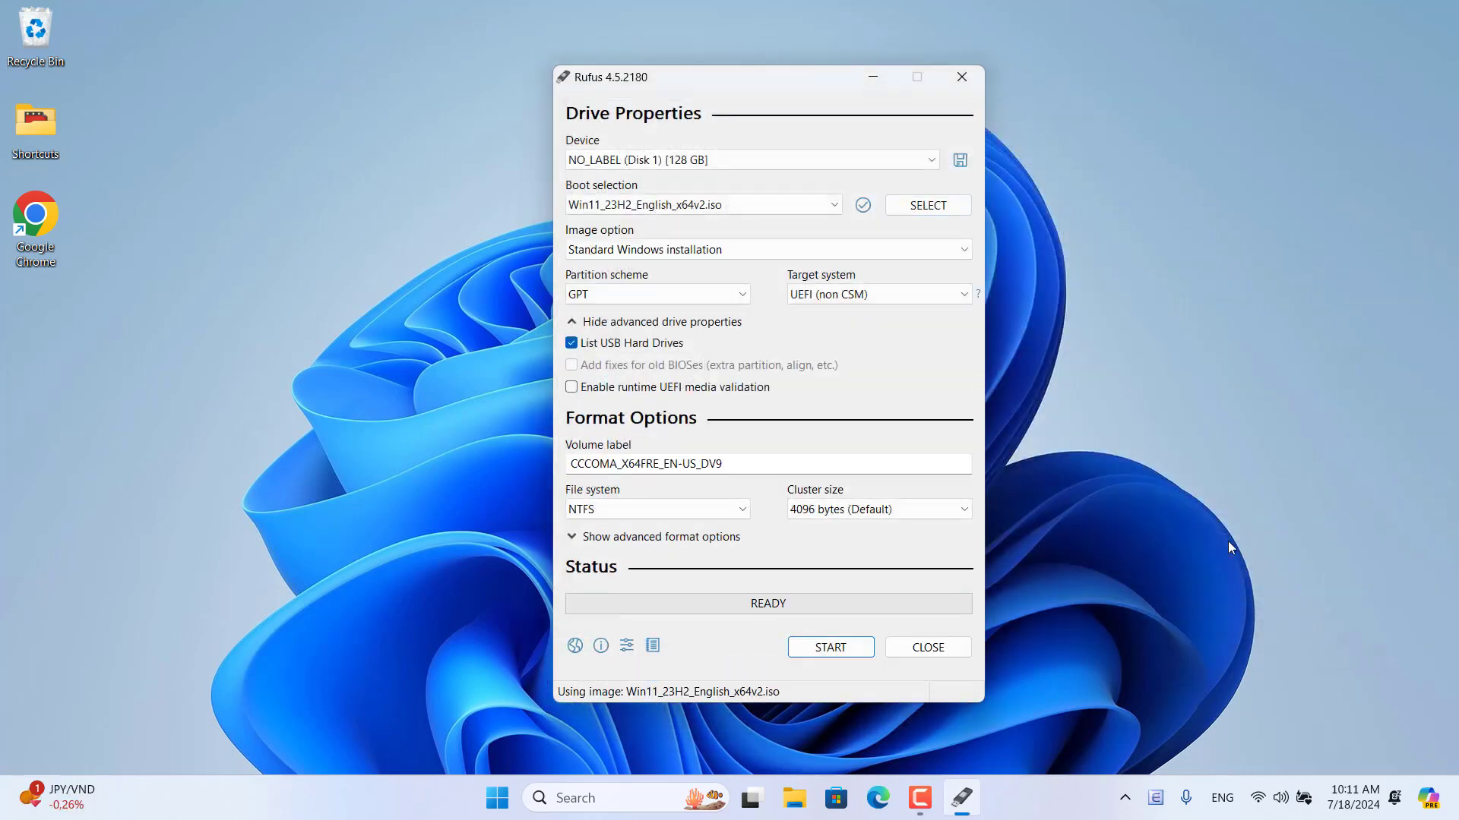
Step: Write Windows 11 to the disk without the online-account requirement, then browse drive E:'s files
left_click(826, 645)
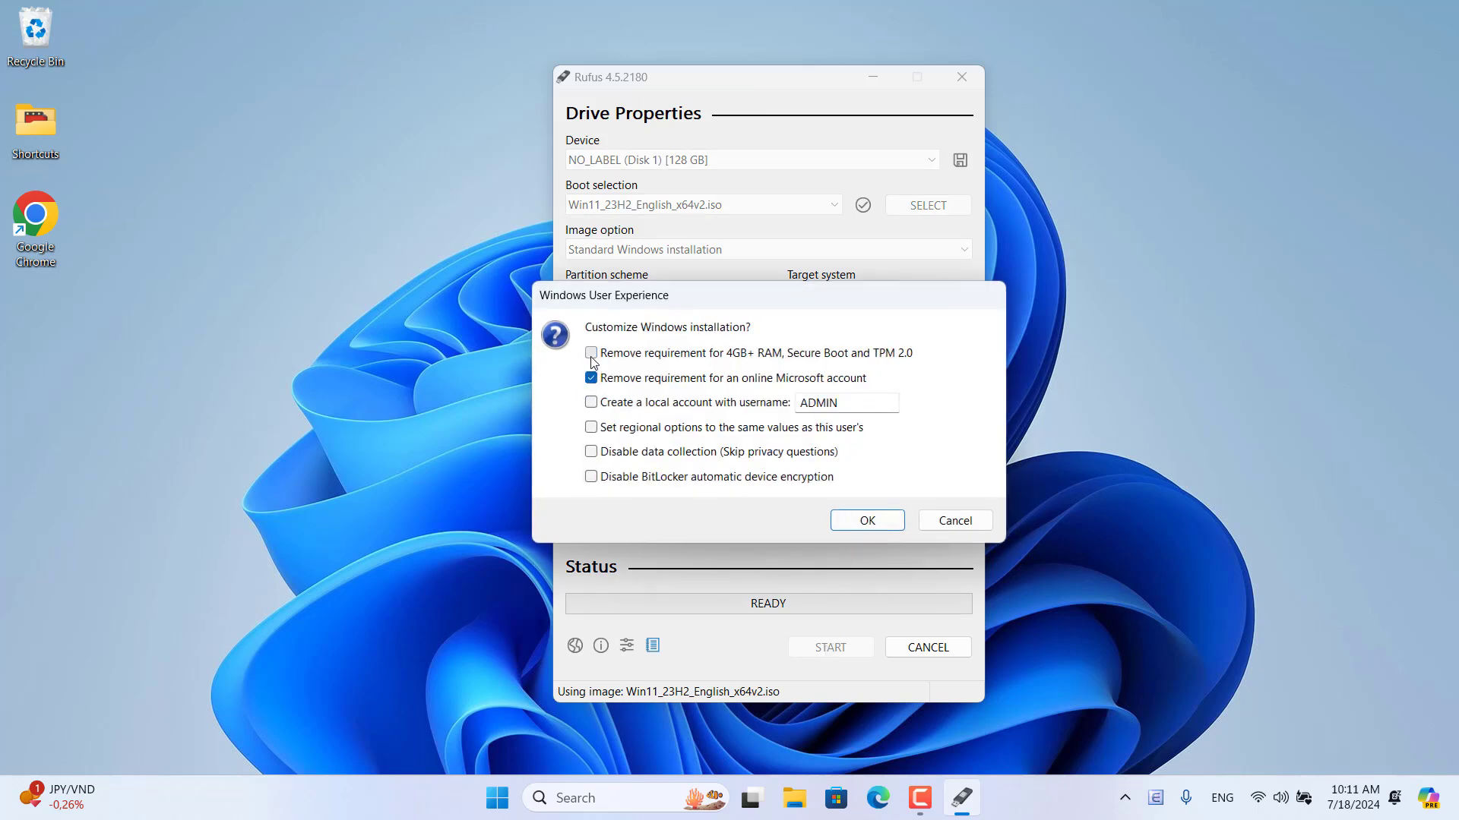
left_click(866, 522)
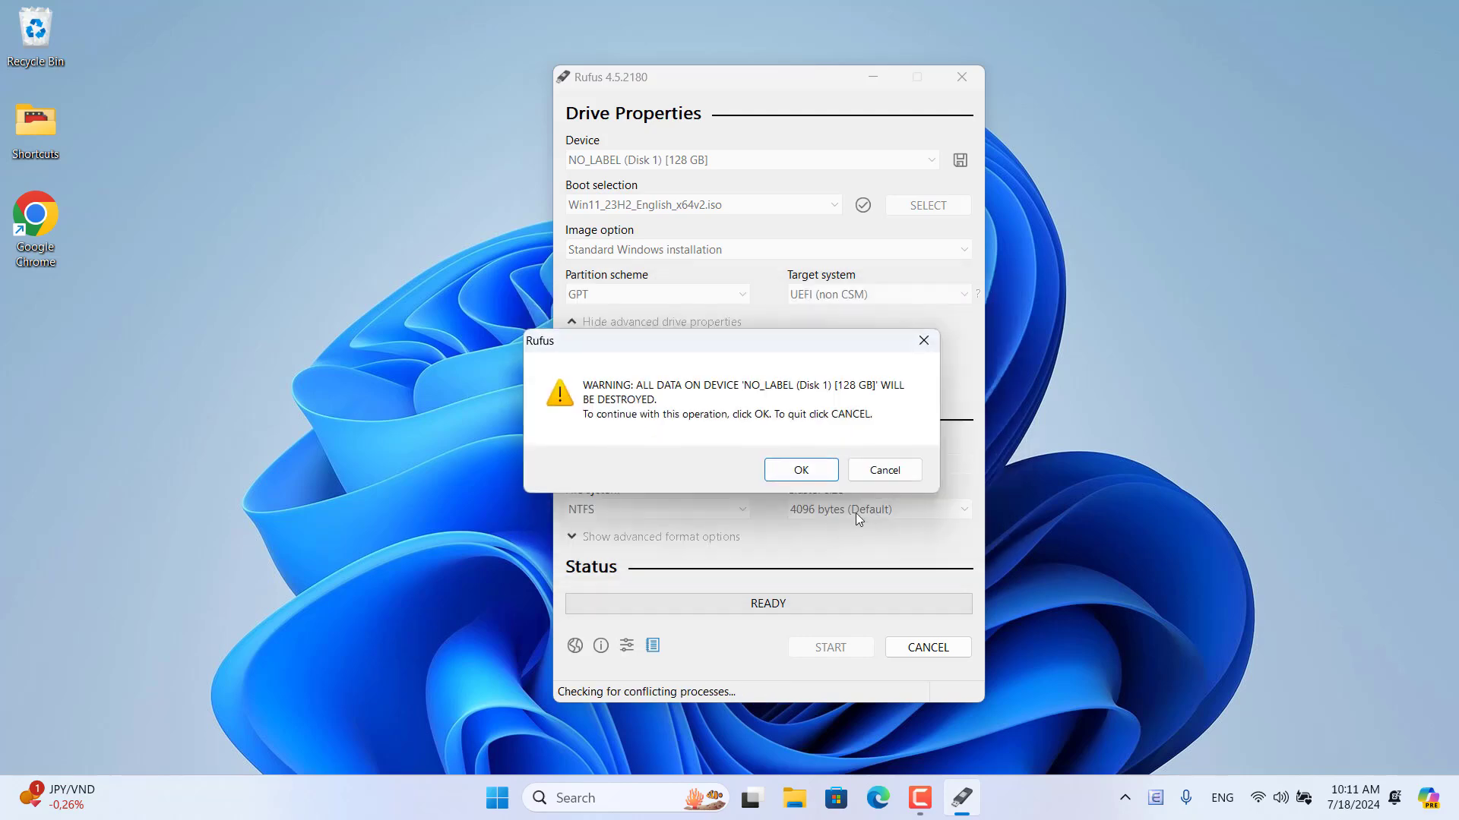
left_click(806, 478)
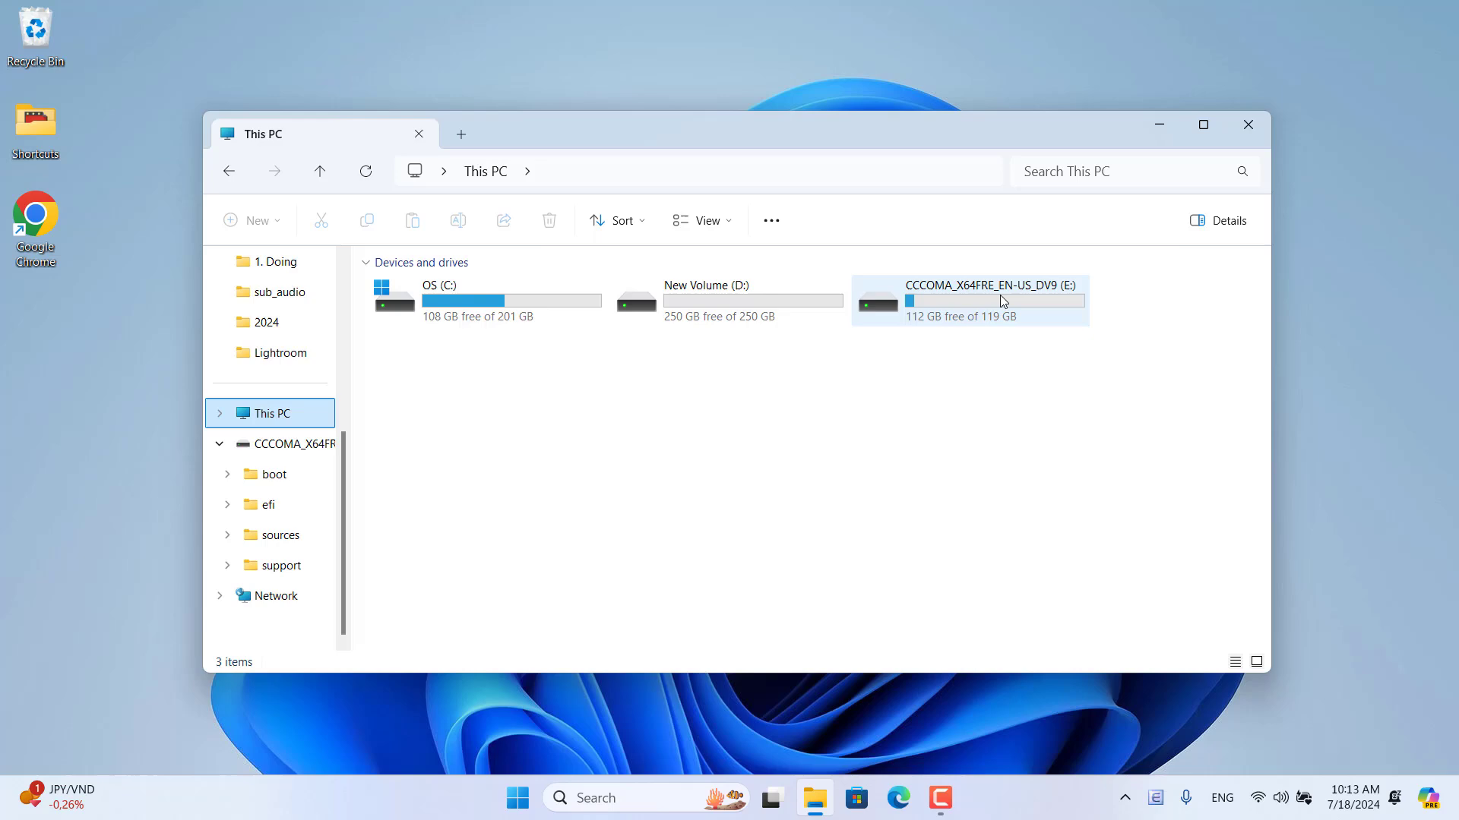
double_click(999, 298)
left_click_drag(395, 558, 488, 288)
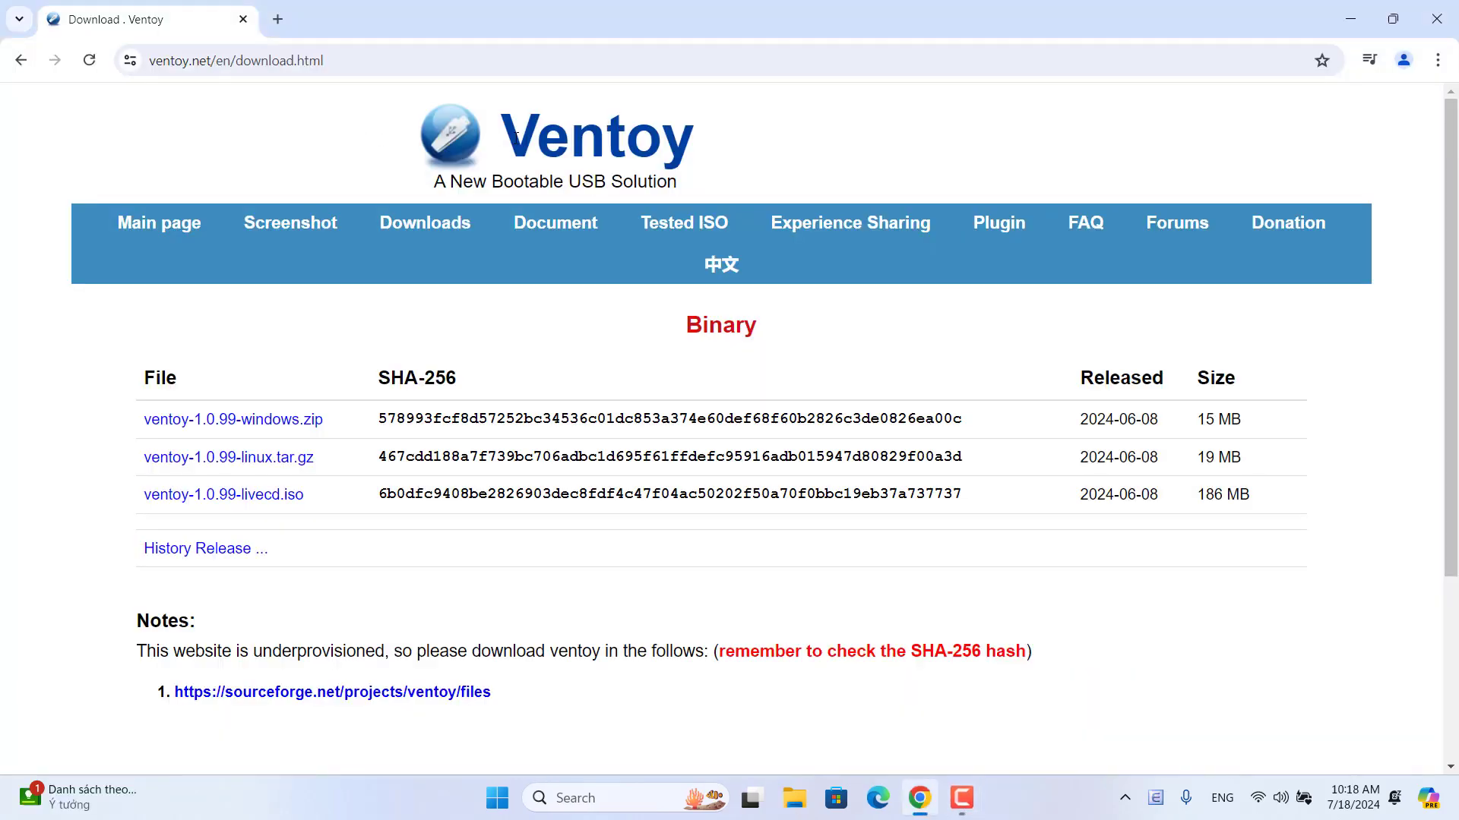
Step: Review the ventoy.net download page for the Ventoy 1.0.99 Windows zip
mouse_move(521, 133)
left_mouse_down()
mouse_move(691, 130)
mouse_move(530, 133)
left_mouse_up()
left_click(350, 66)
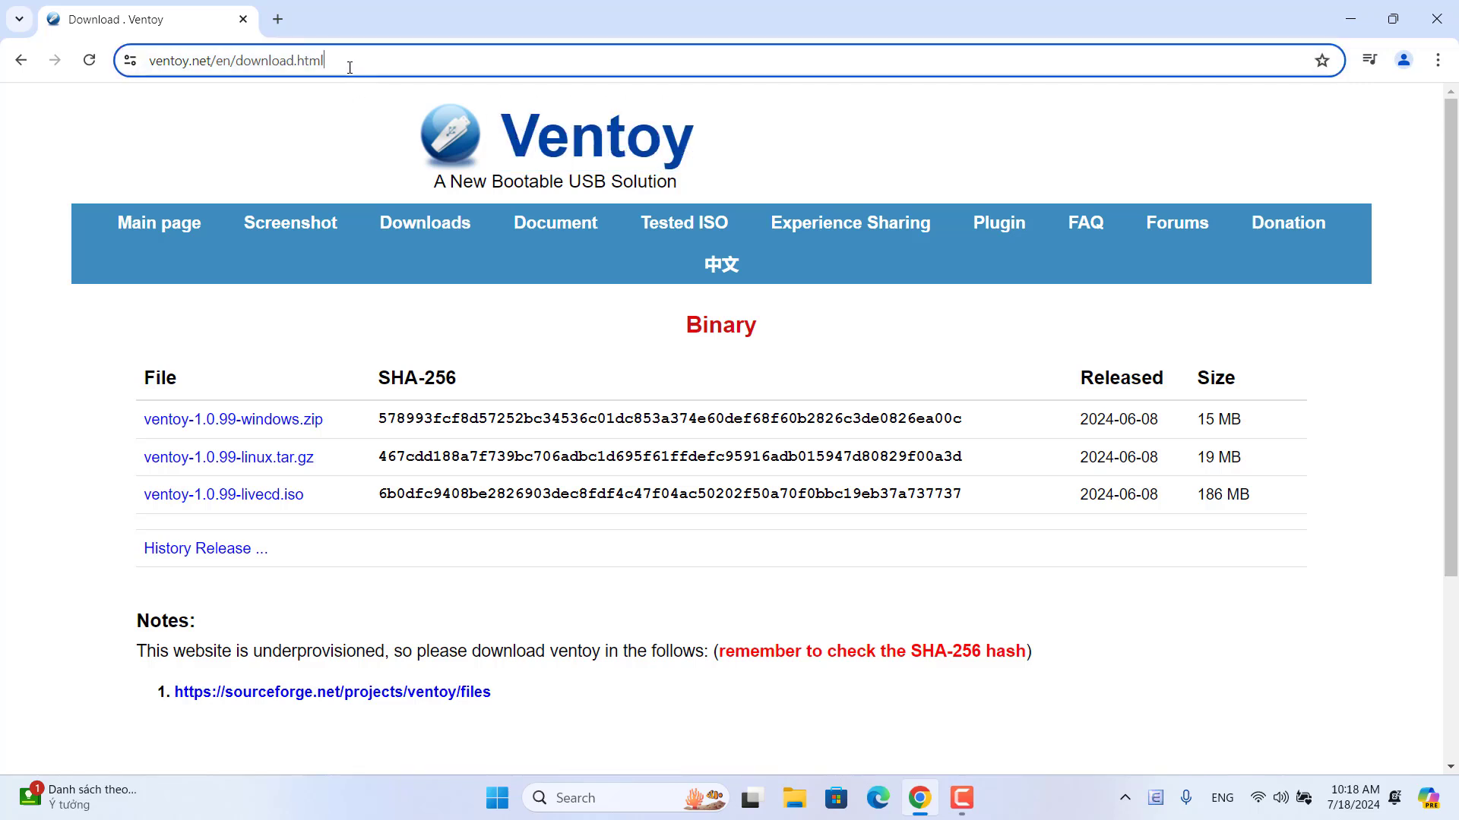
left_click(57, 343)
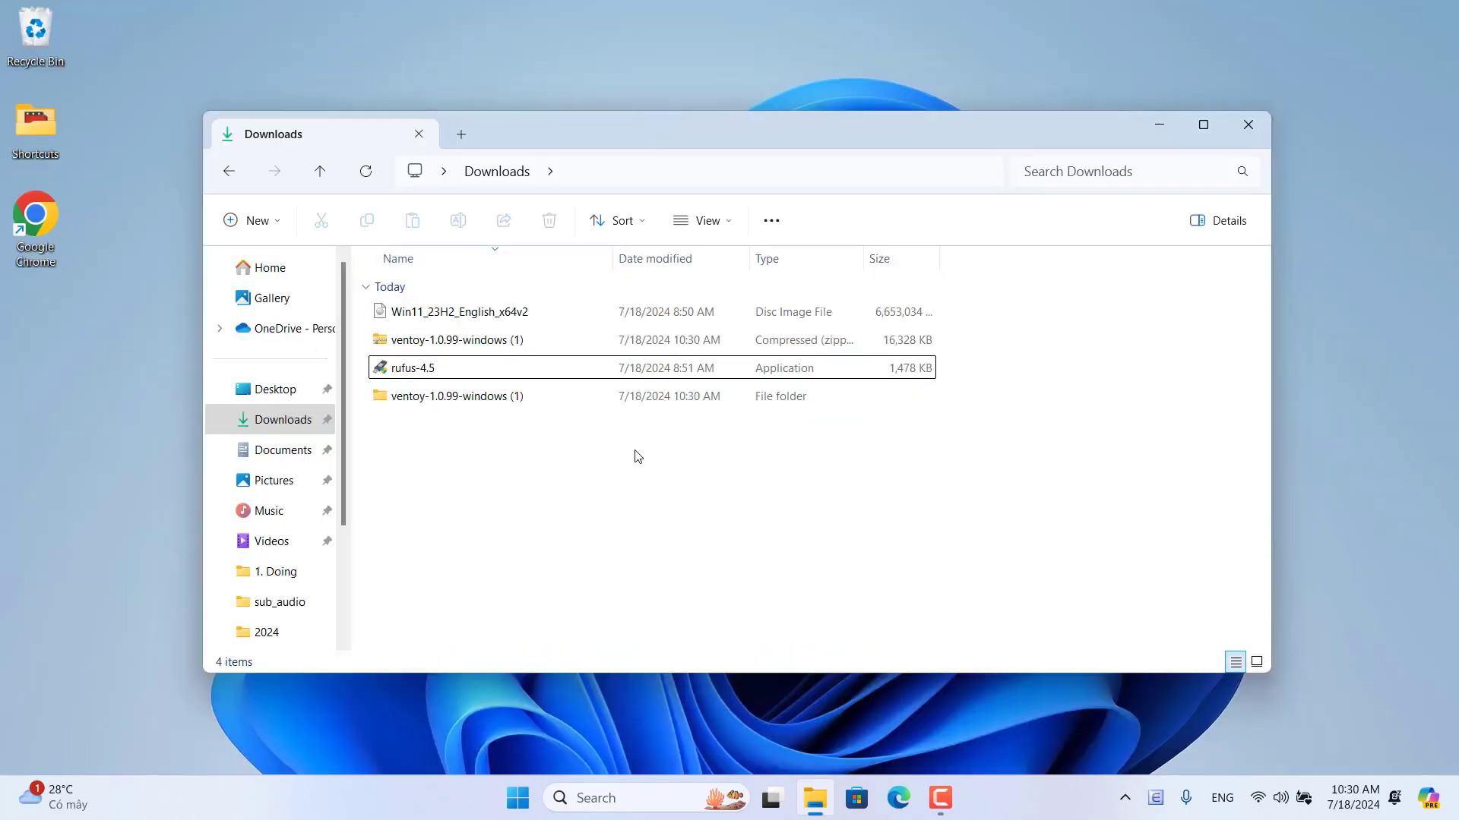
Step: Open ventoy-1.0.99-windows (1), then ventoy-1.0.99, and launch Ventoy2Disk
left_click(490, 349)
left_click(450, 403)
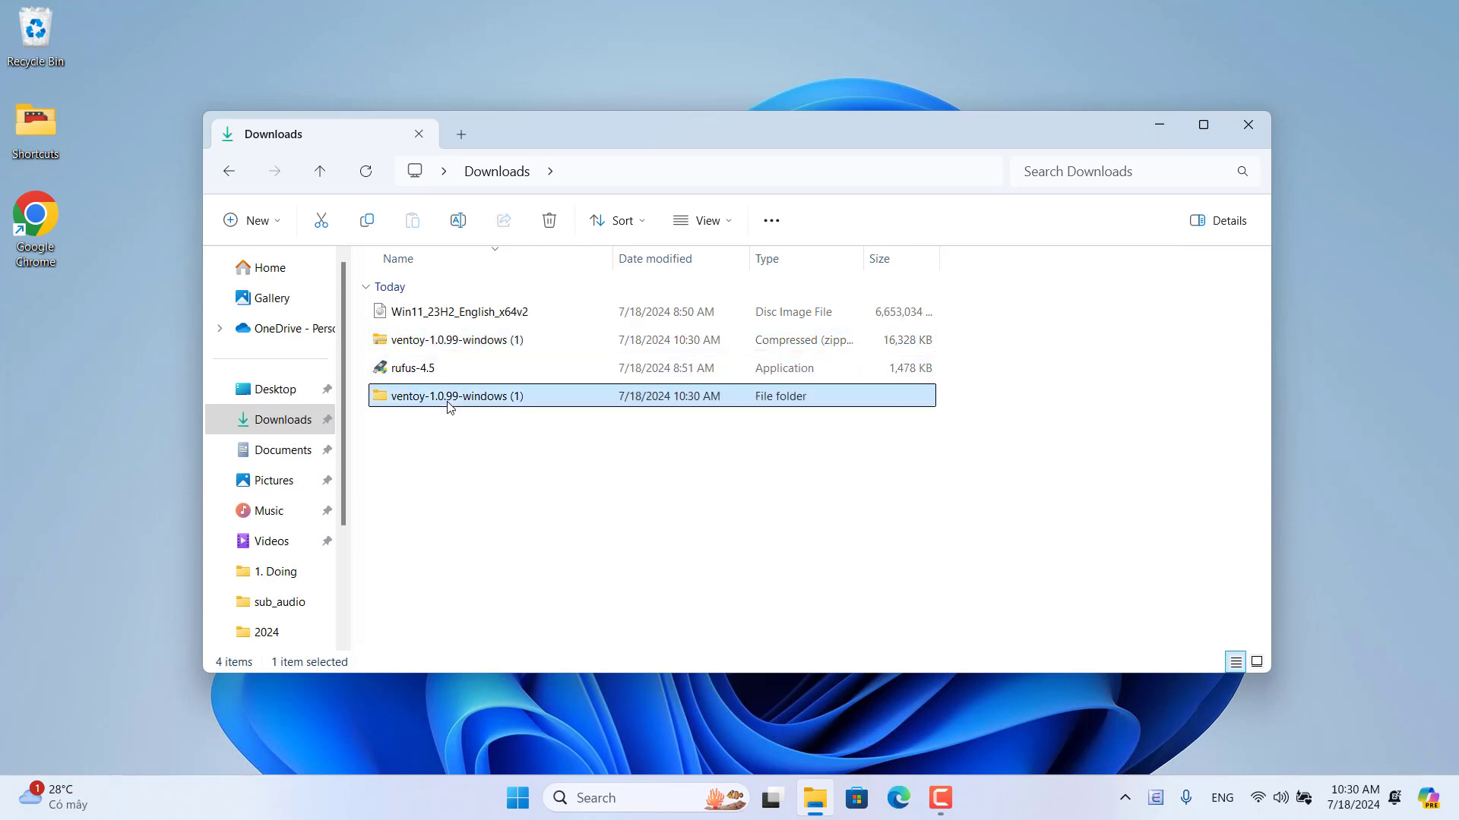
double_click(450, 401)
double_click(448, 310)
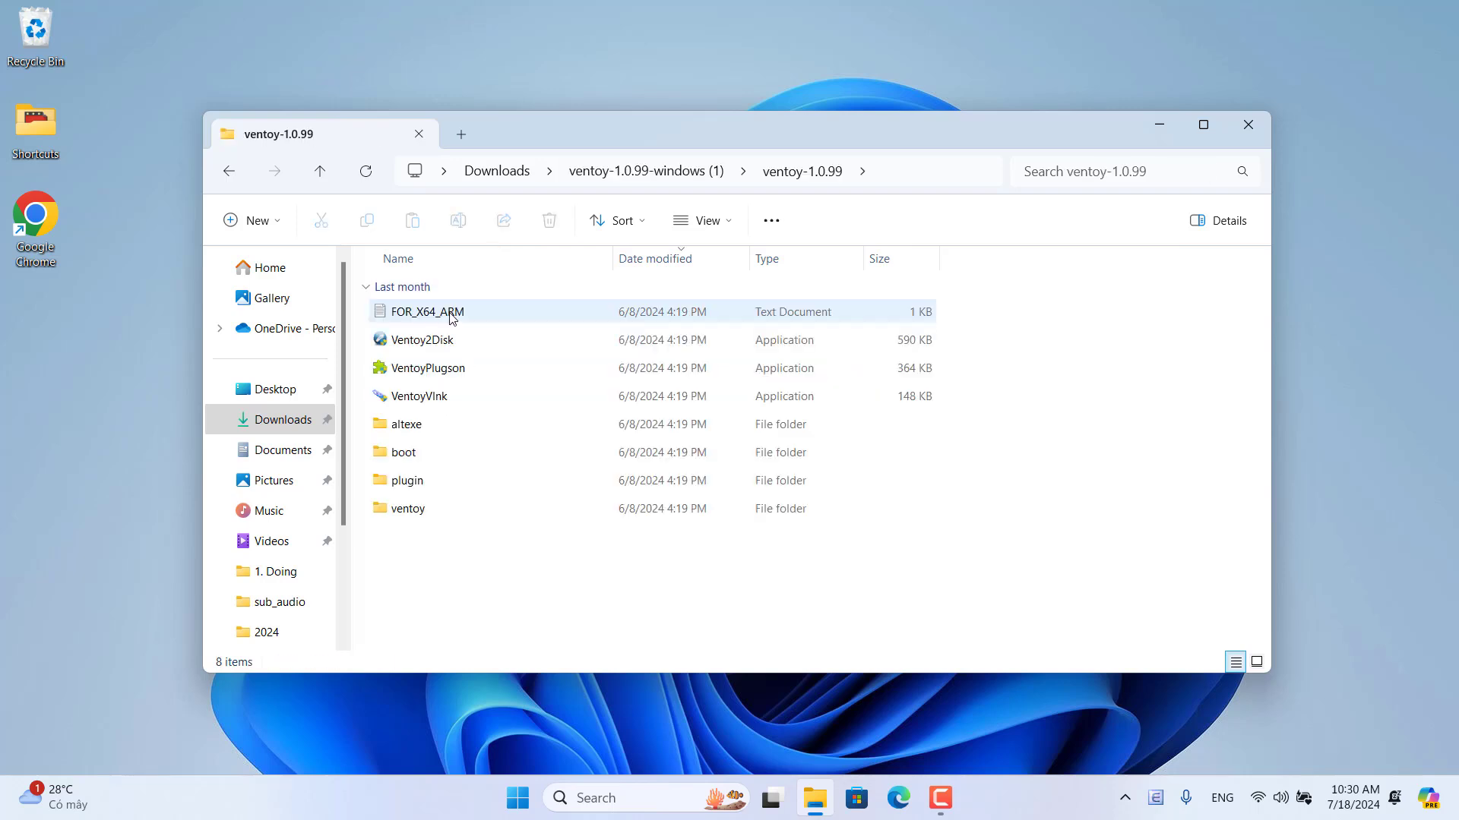
left_click(414, 347)
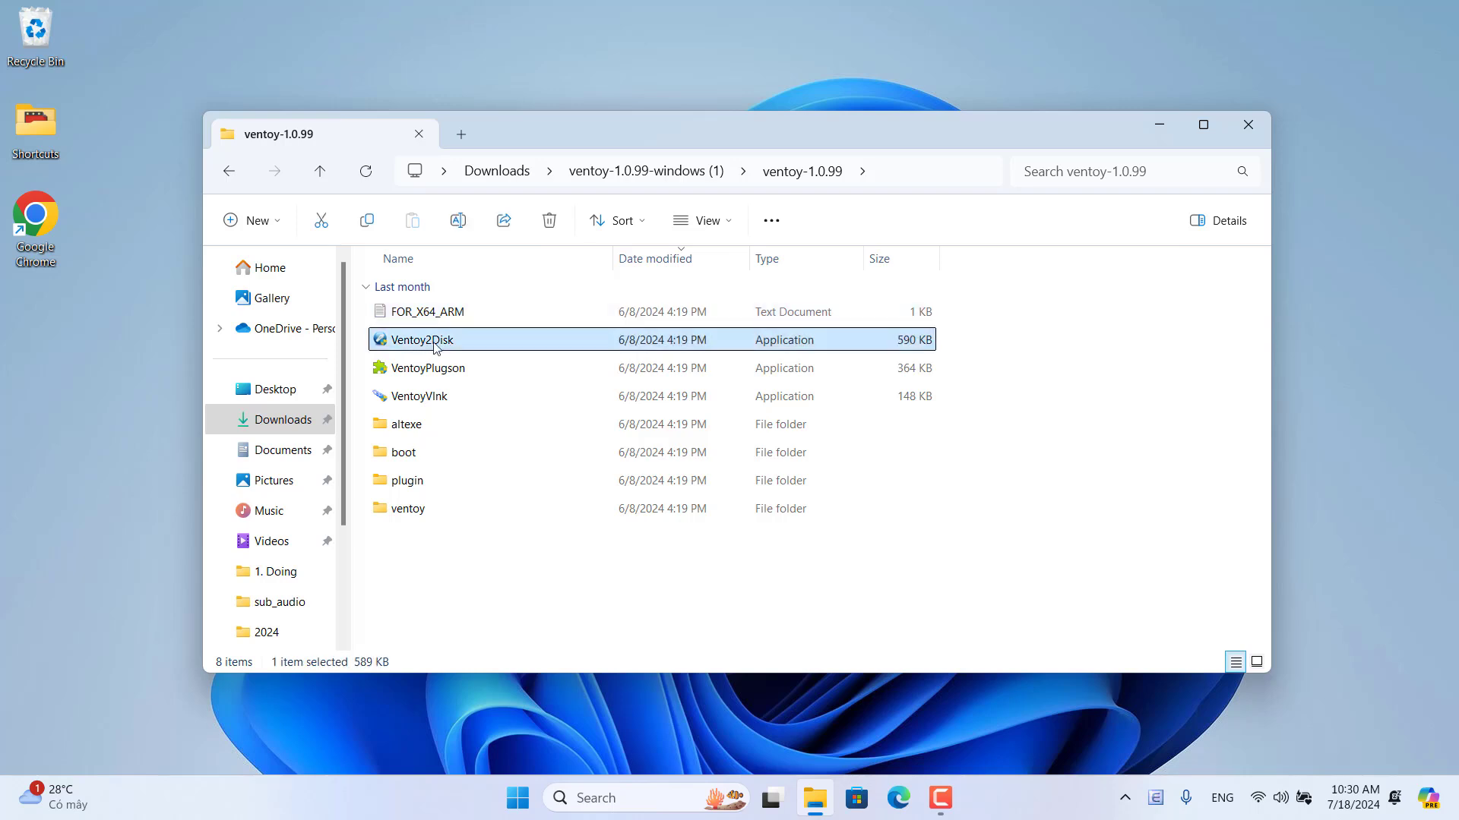
double_click(435, 346)
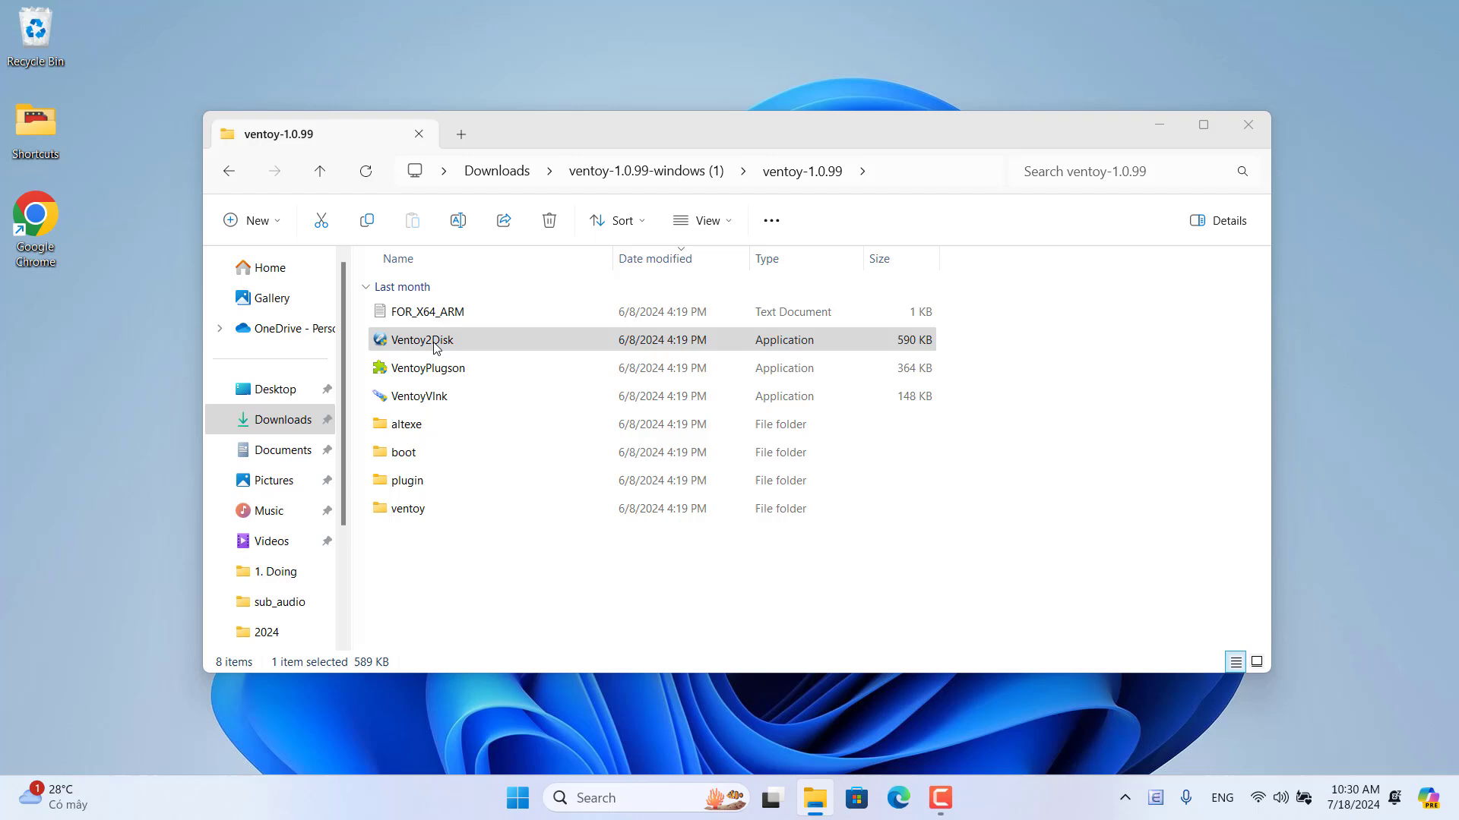
Step: Install Ventoy 1.0.99 onto the [128GB] Seagate USB, accepting both data-loss warnings
left_click(682, 319)
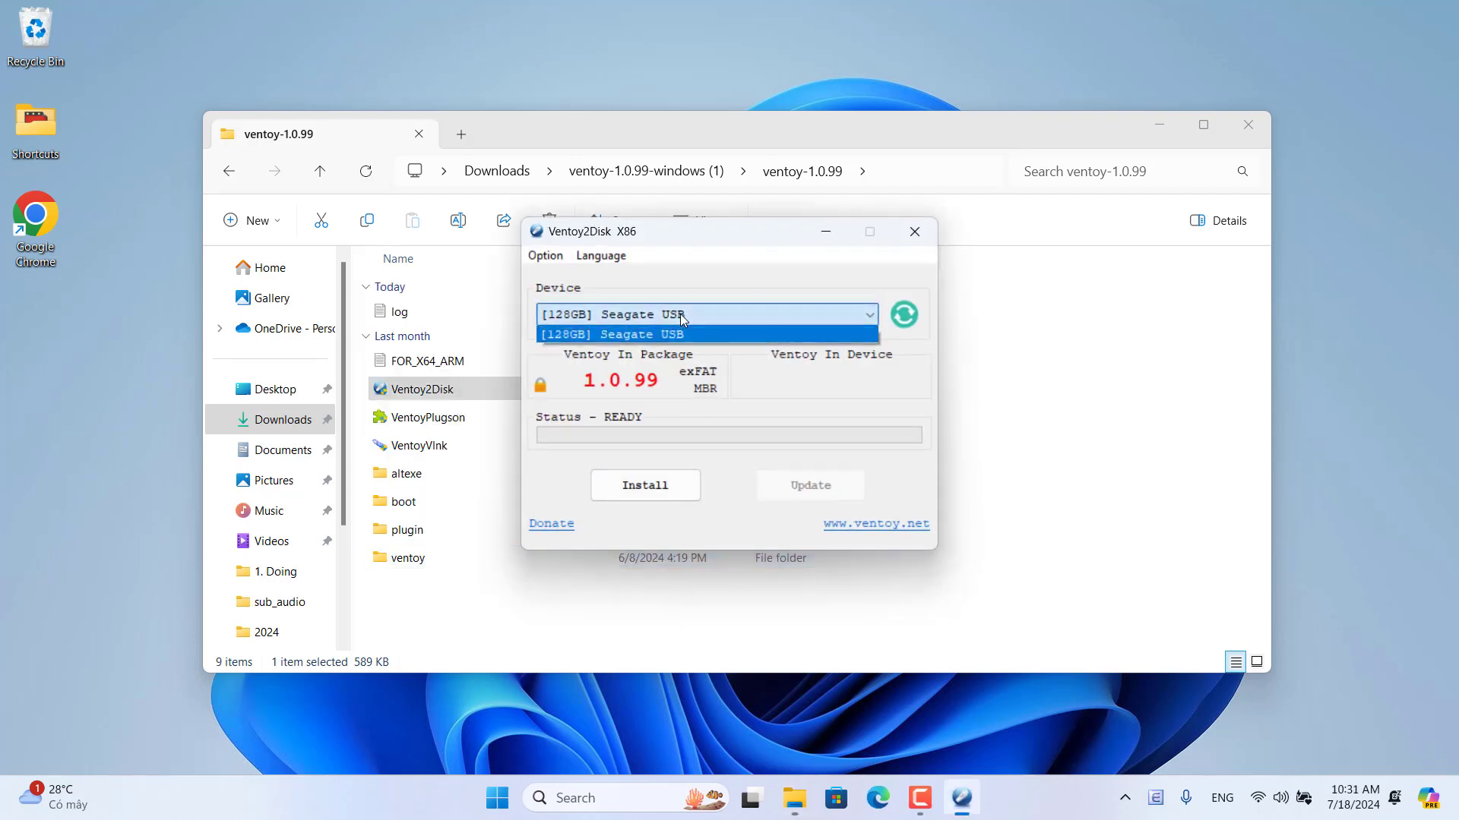
left_click(681, 334)
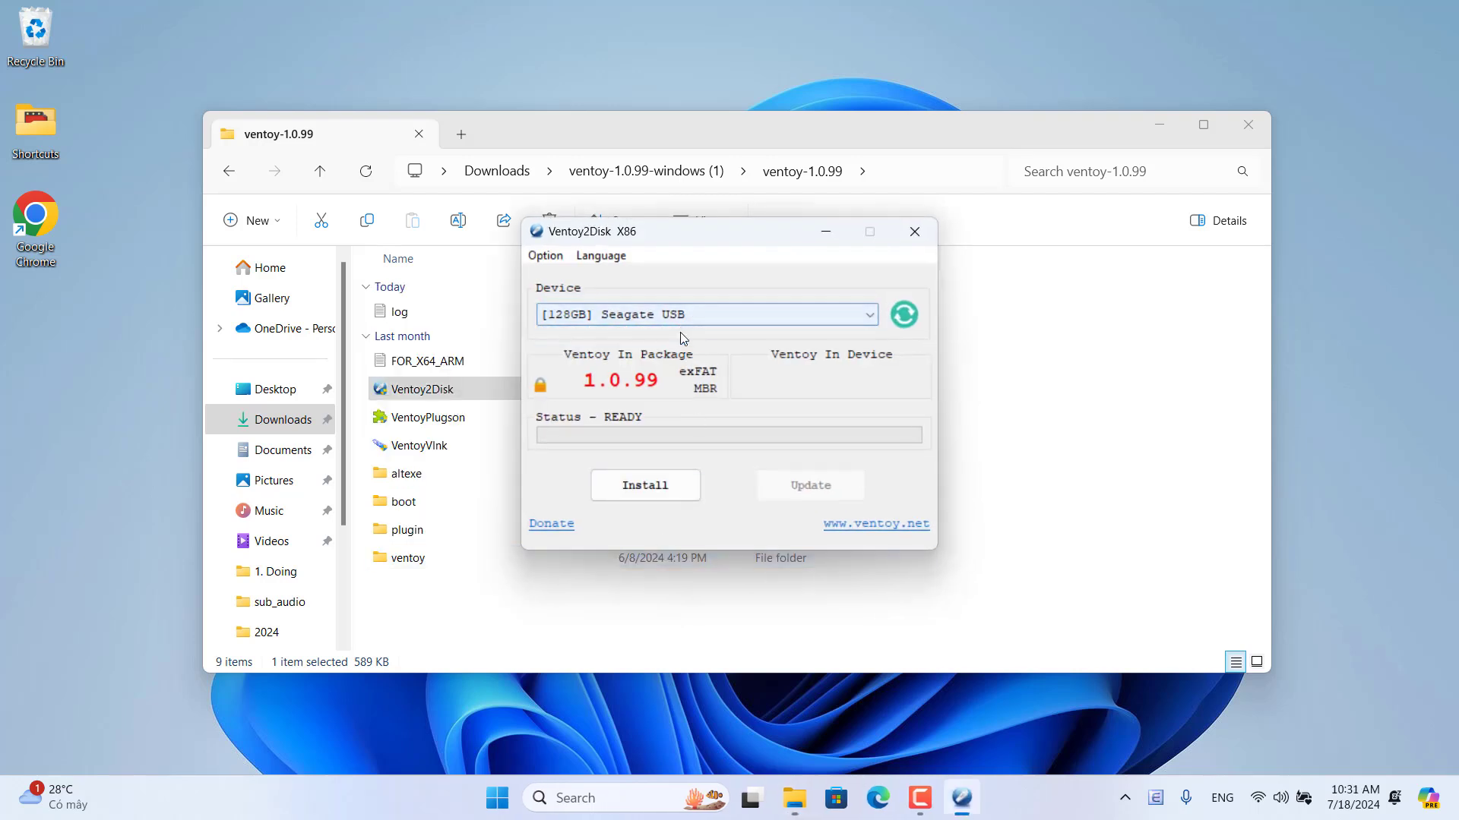
left_click(662, 486)
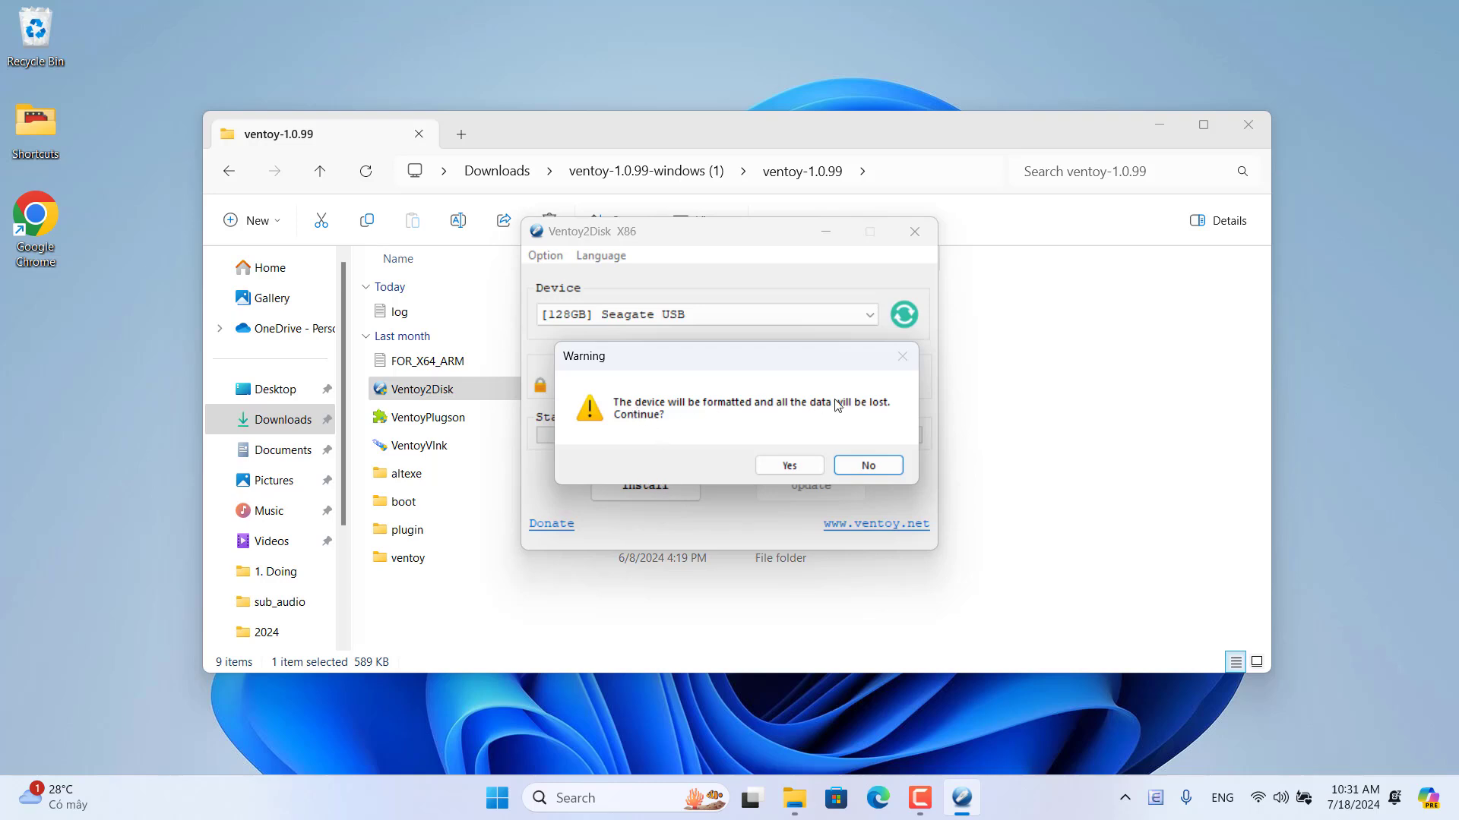
left_click(795, 470)
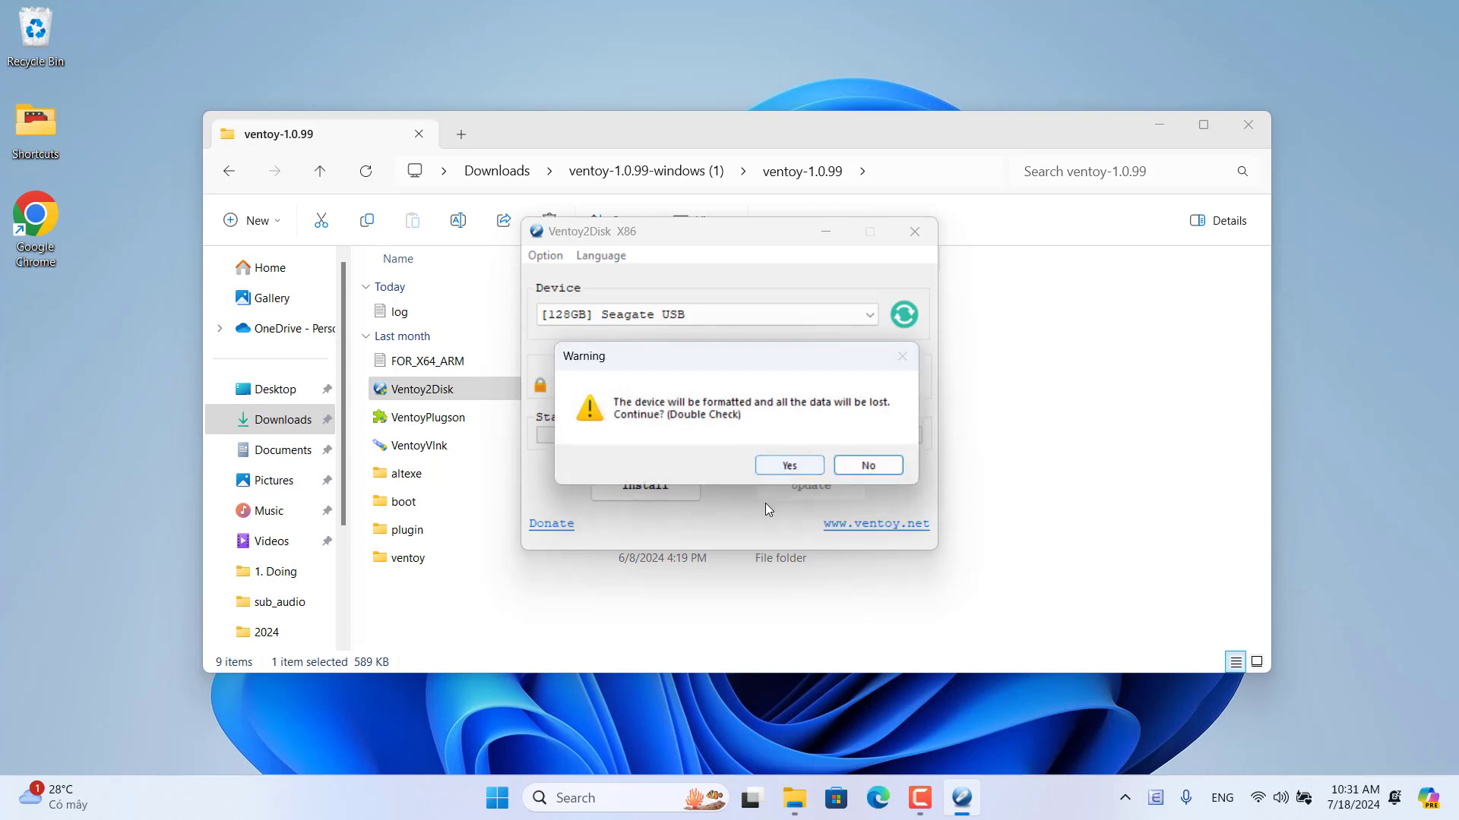
left_click(787, 468)
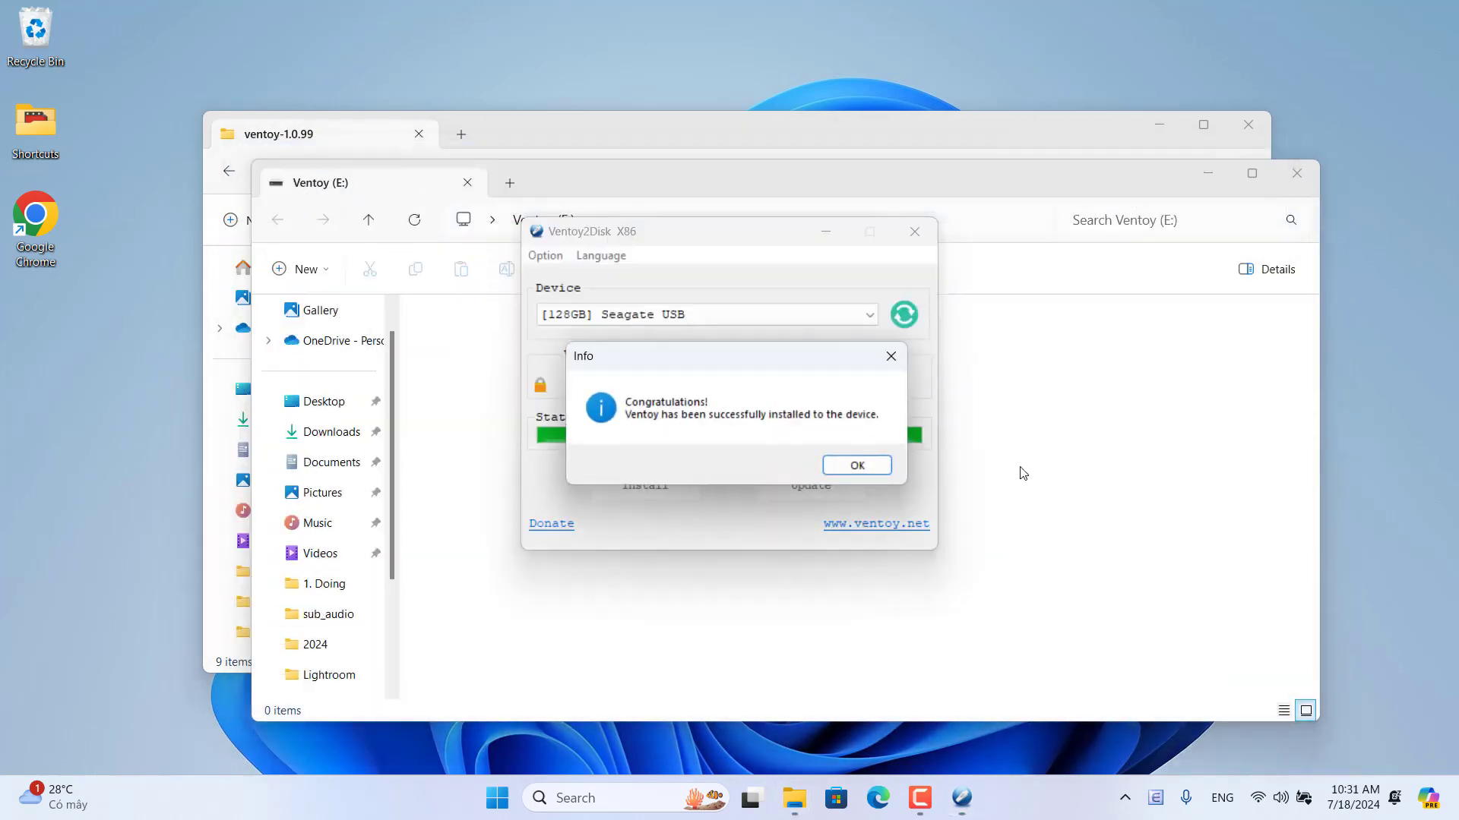
left_click(873, 467)
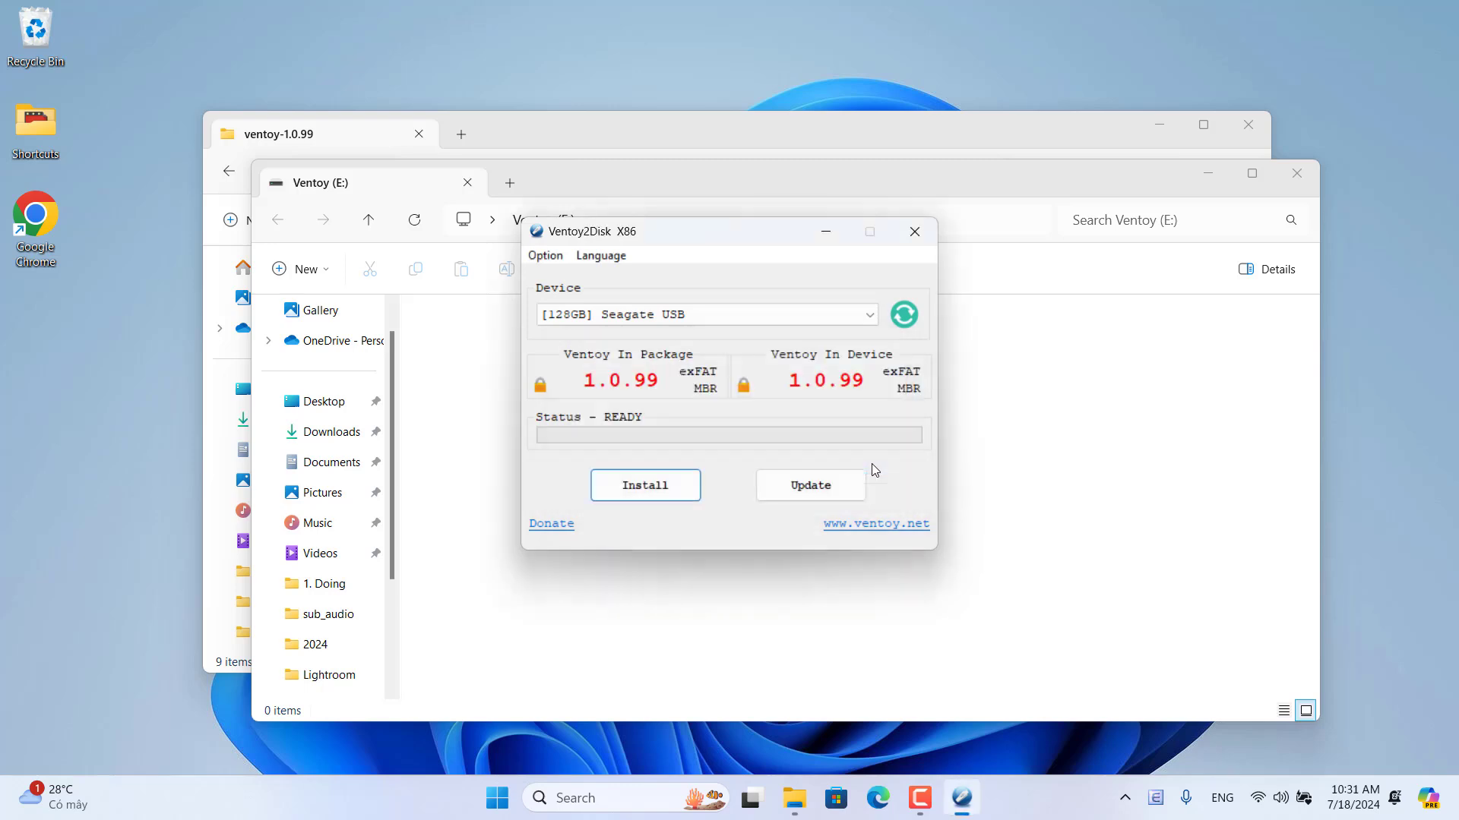
Step: Close Ventoy2Disk and copy Win11_23H2_English_x64v2.iso from Downloads
left_click(918, 237)
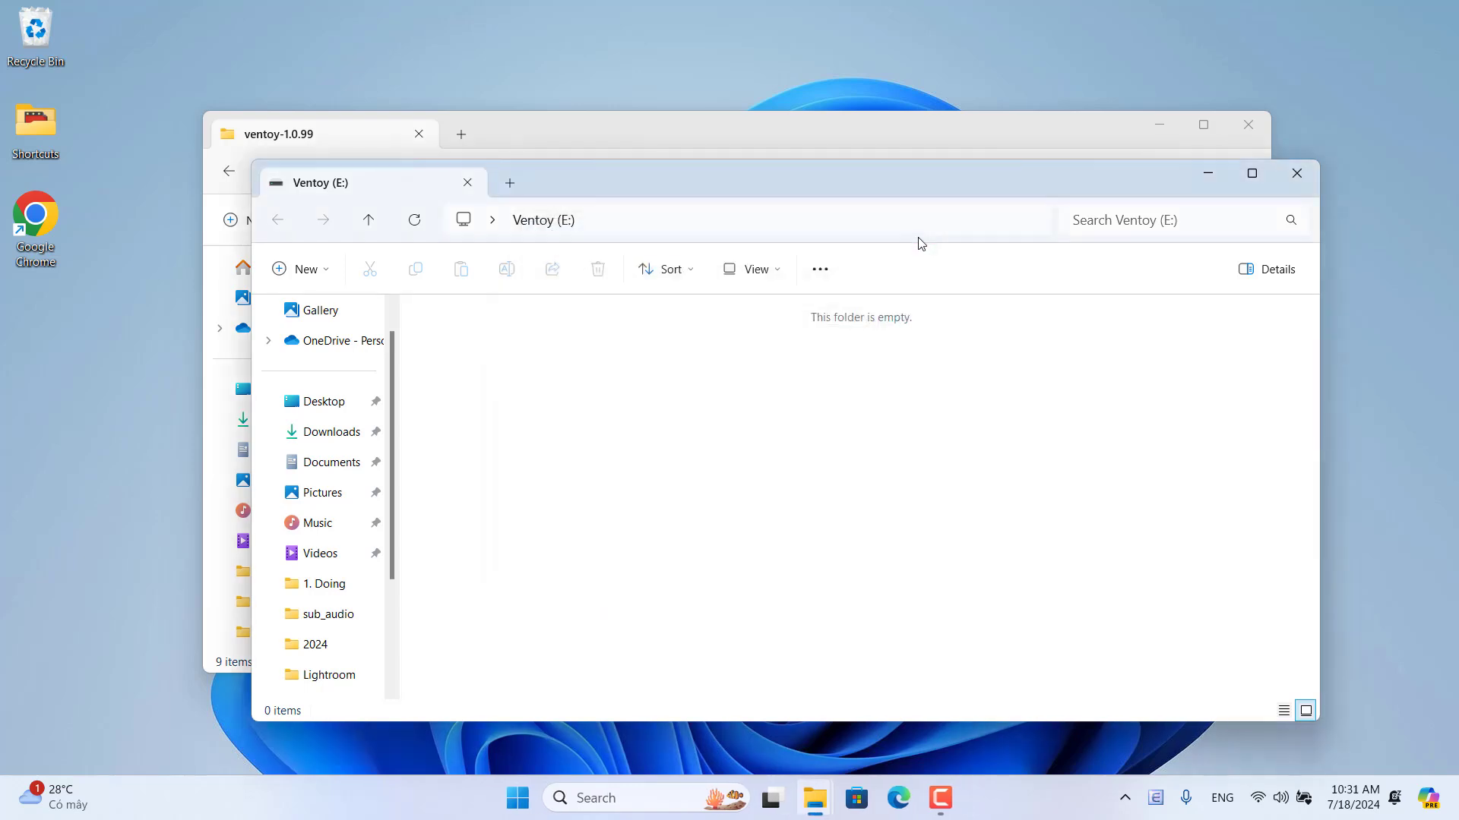
left_click(228, 170)
left_click(471, 314)
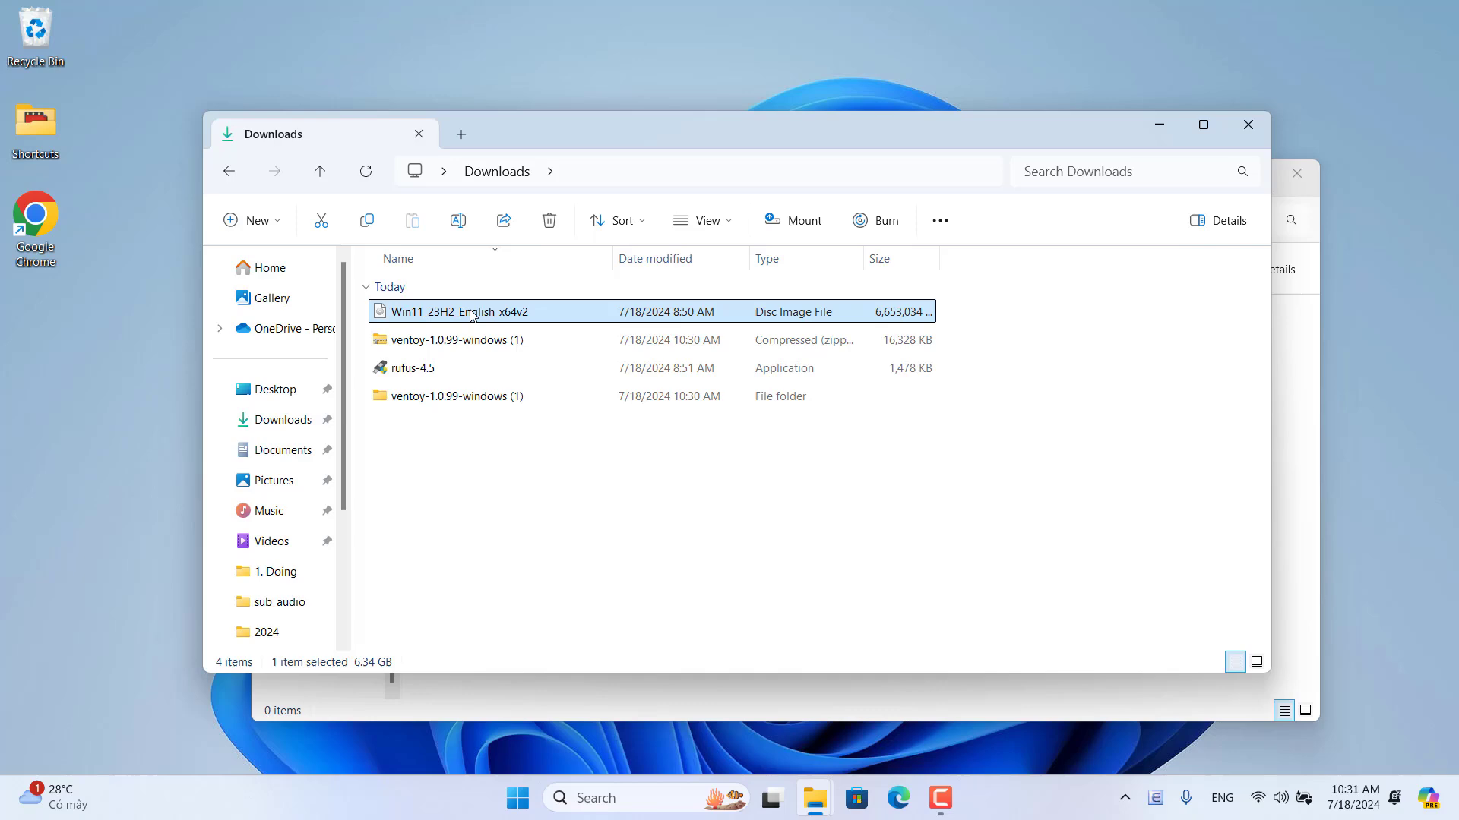
right_click(471, 315)
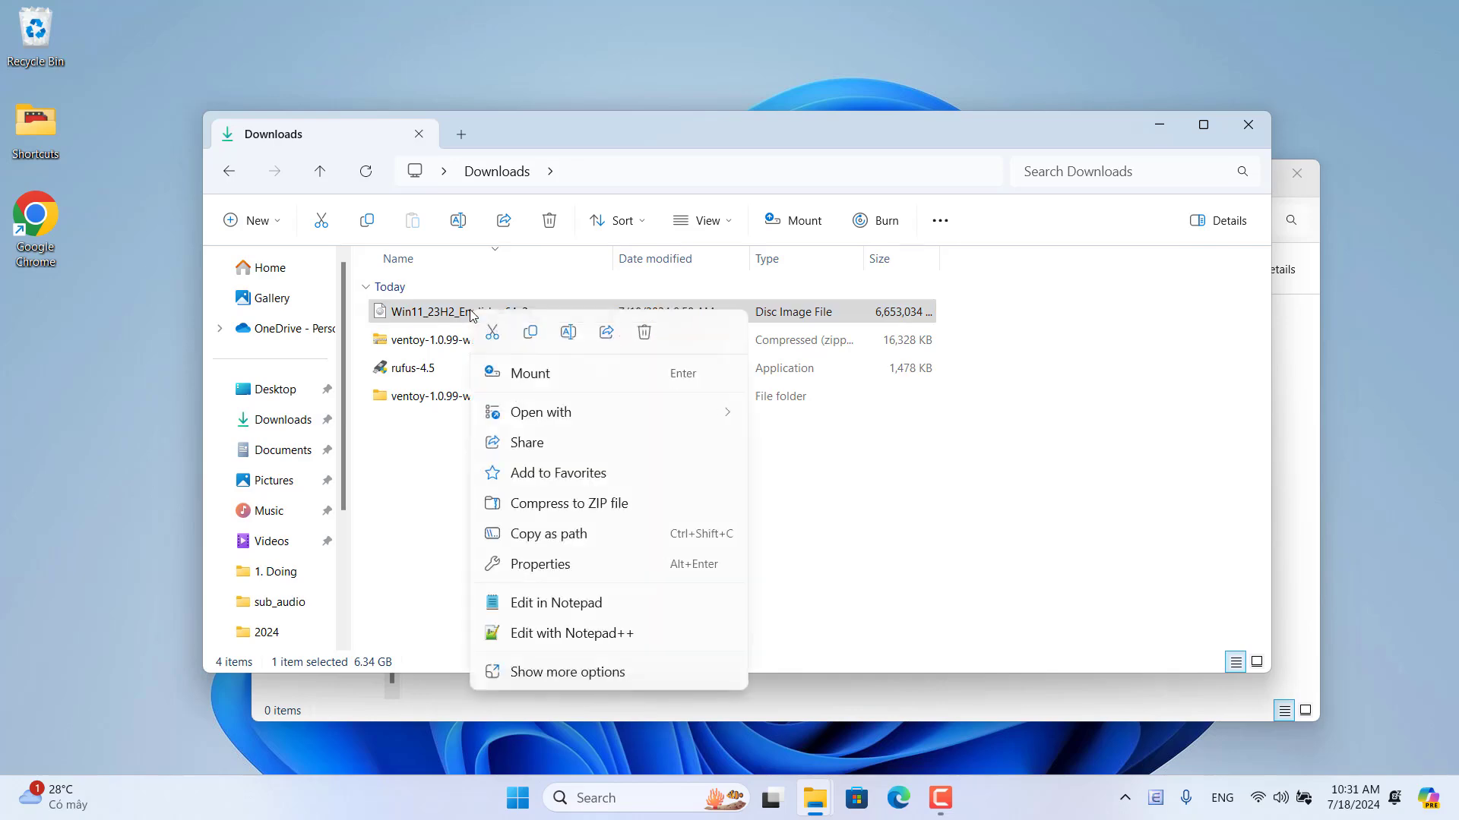
left_click(536, 342)
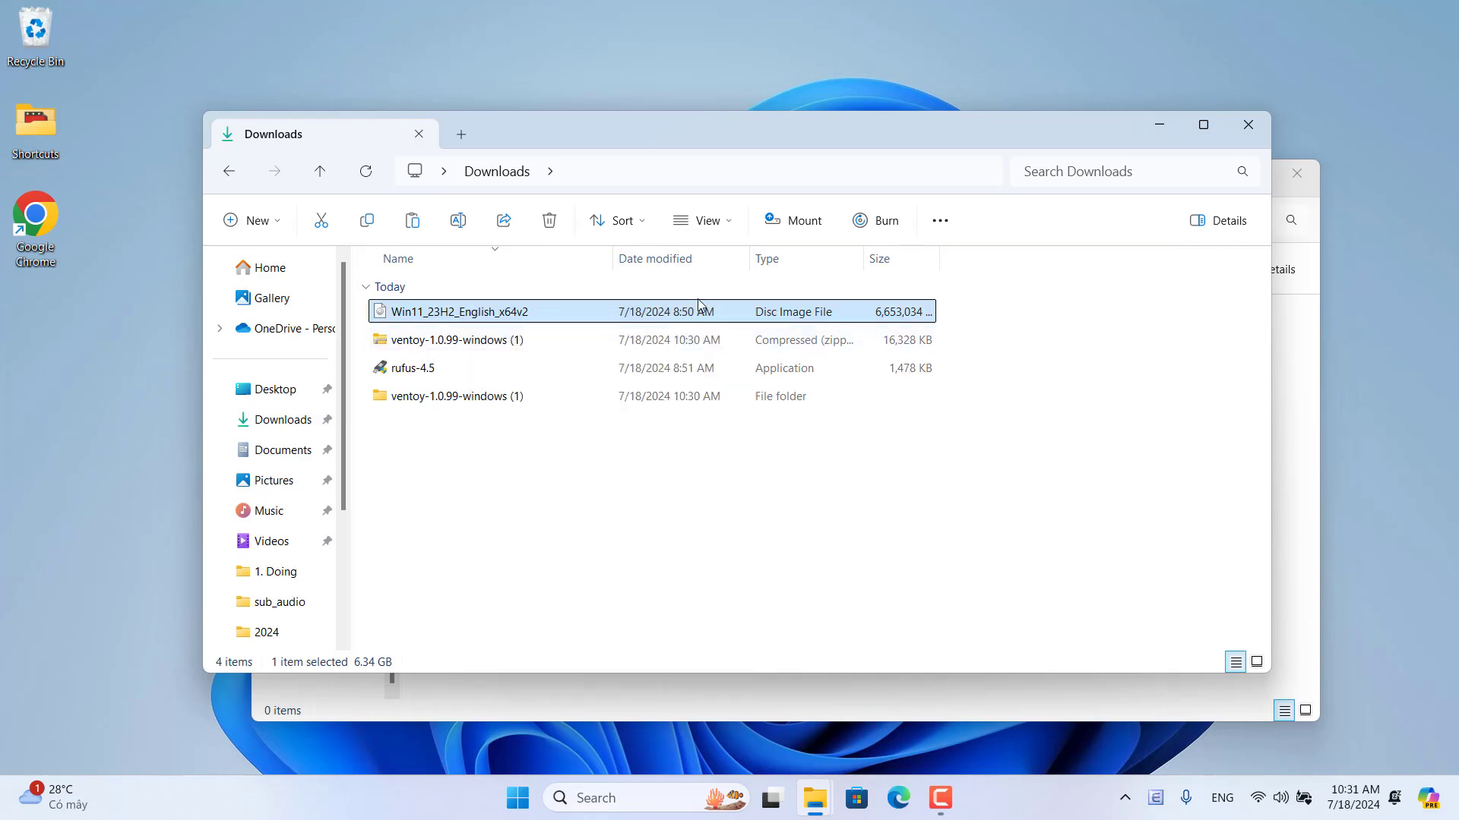
Step: Paste the Win11 ISO into Ventoy (E:) and drag Windows10_x64 there from the desktop
left_click(1159, 124)
right_click(574, 382)
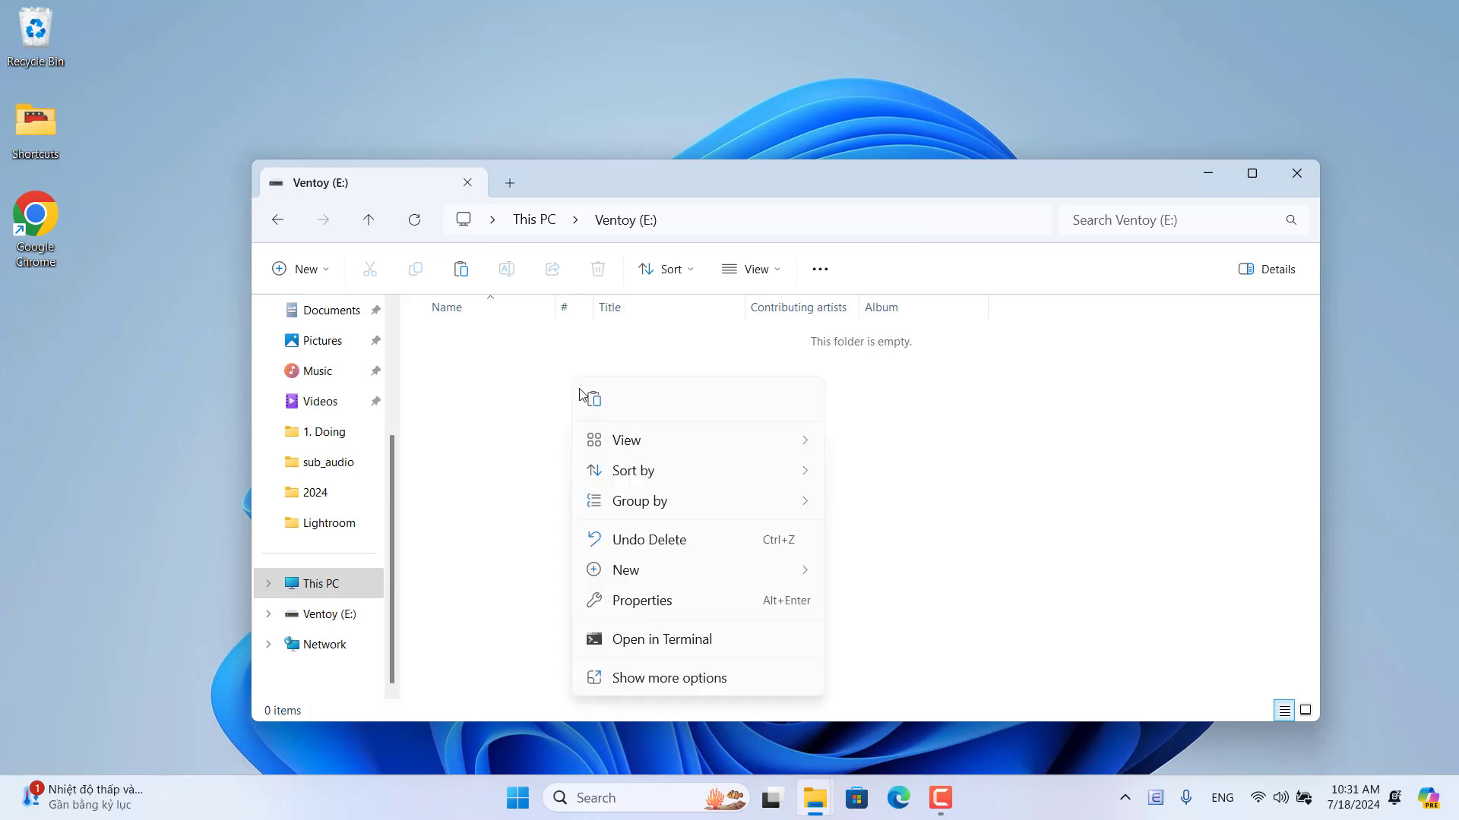
left_click(593, 400)
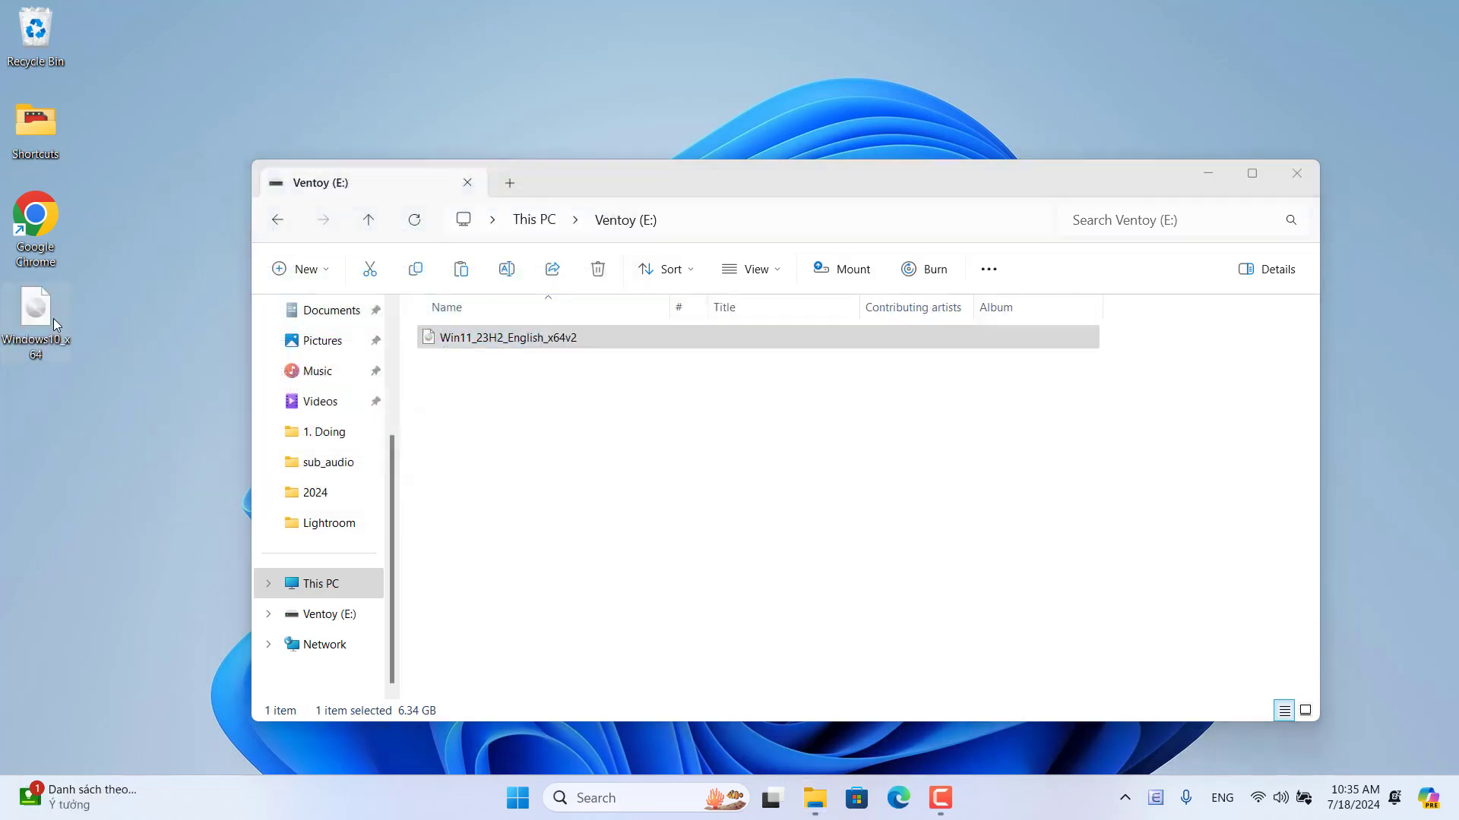
left_click_drag(48, 316, 521, 469)
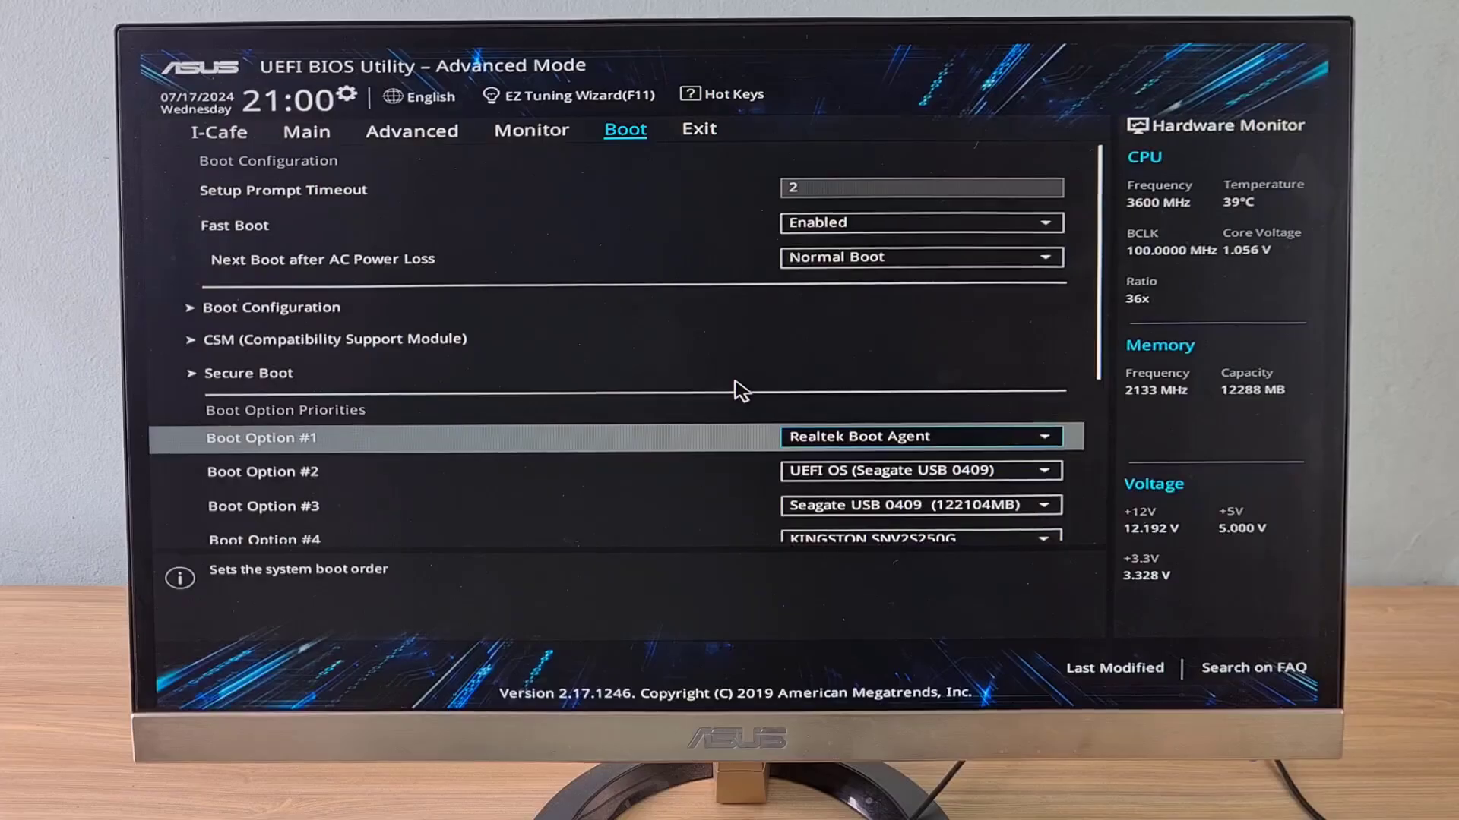
Step: Set Boot Option #1 to UEFI OS (Seagate USB 0409), then save and reset with F10
key("Return")
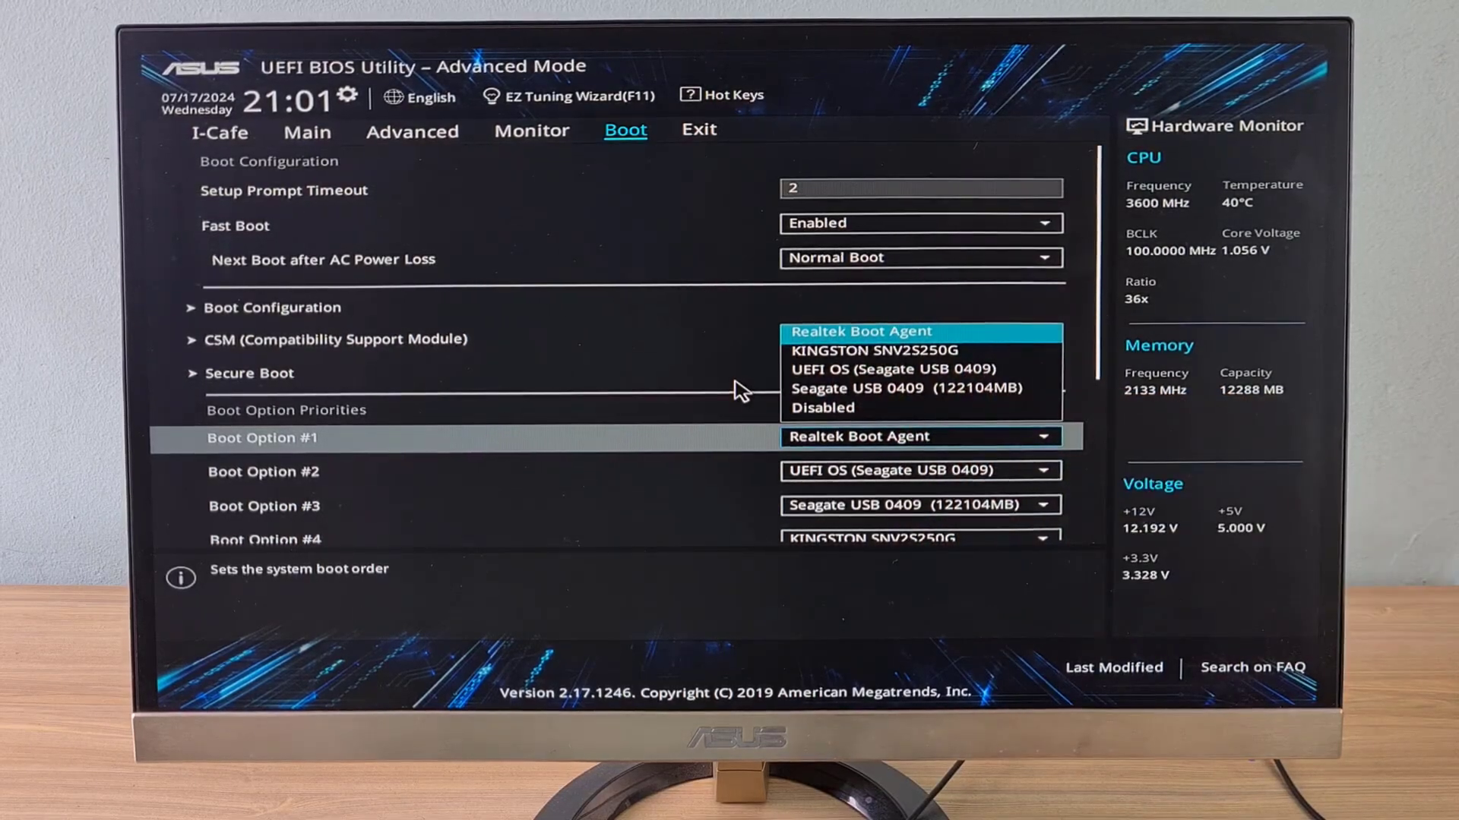
key("Down")
key("Down")
key("Return")
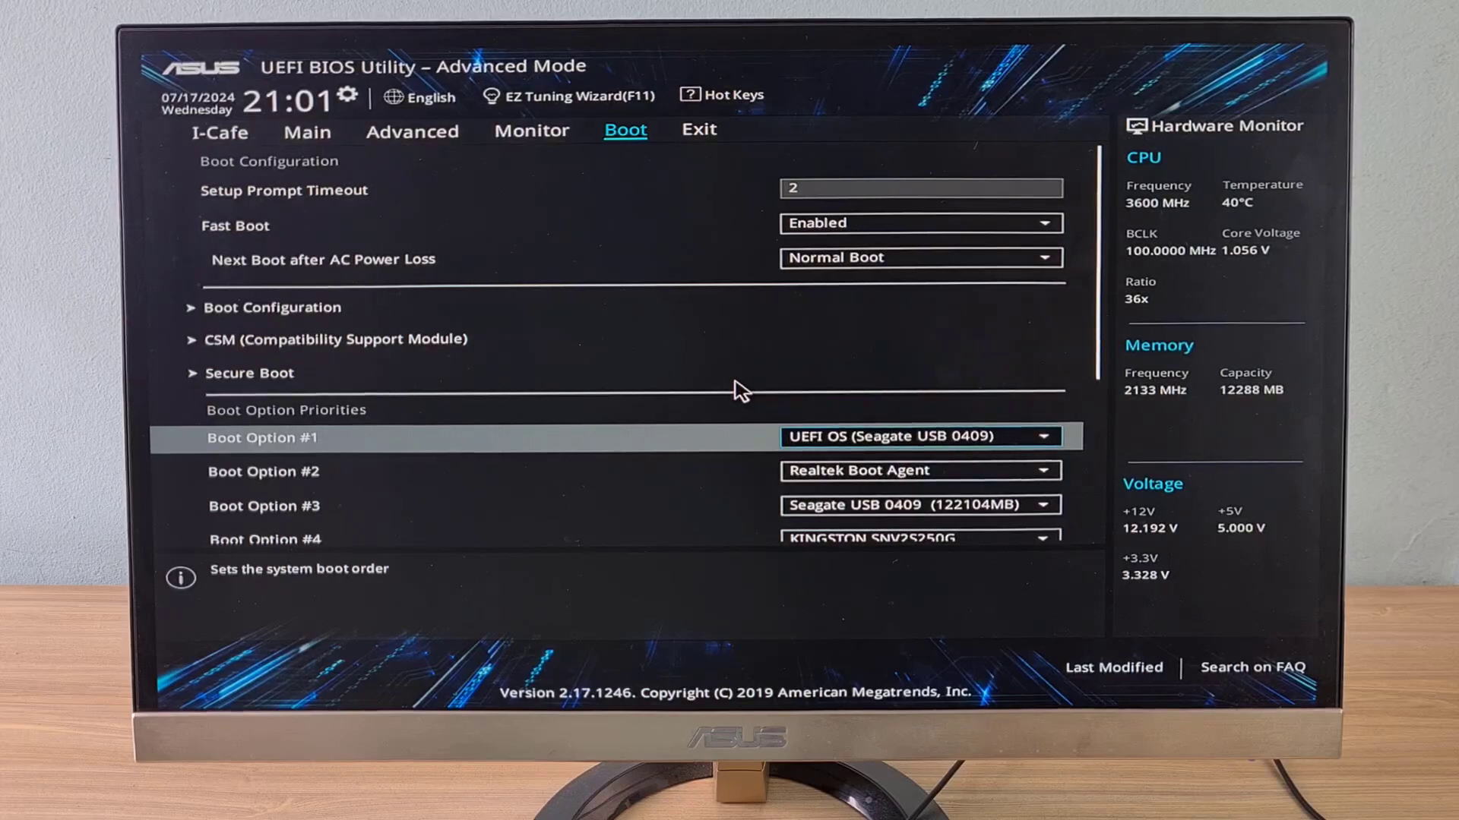
key("F10")
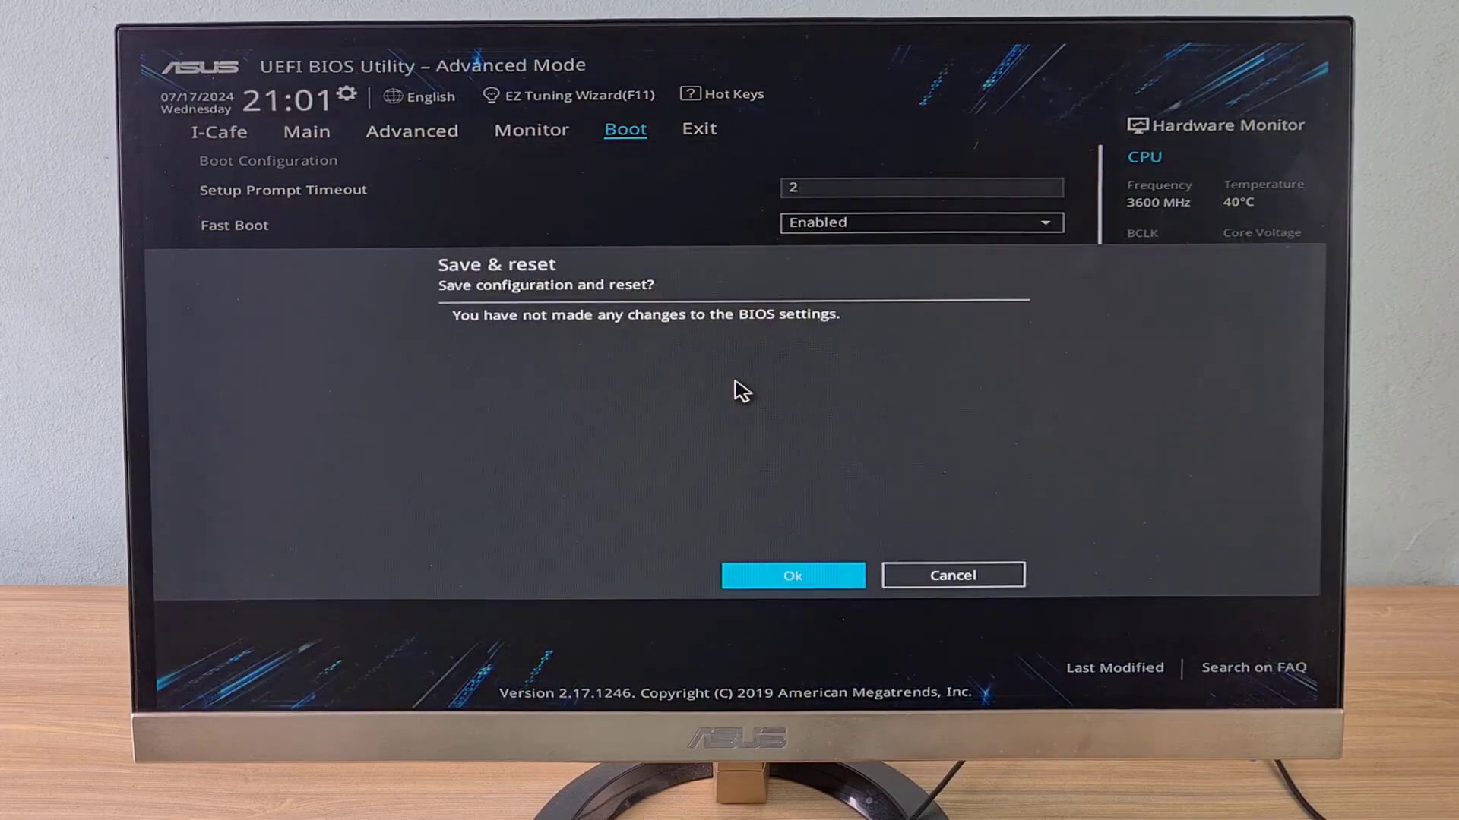
key("Return")
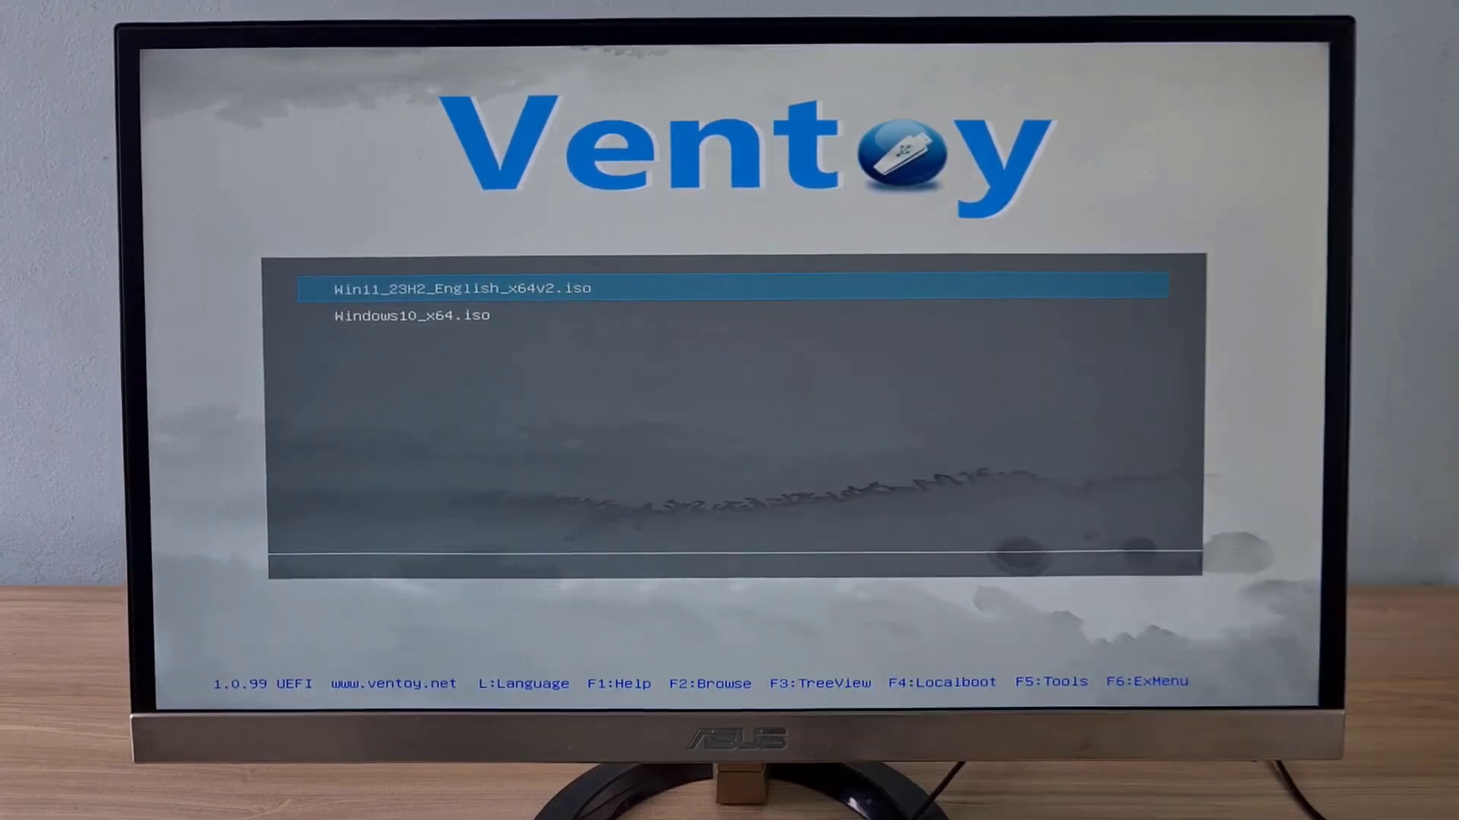
Step: Highlight Win11_23H2_English_x64v2.iso in the Ventoy menu and open its boot options
key("Down")
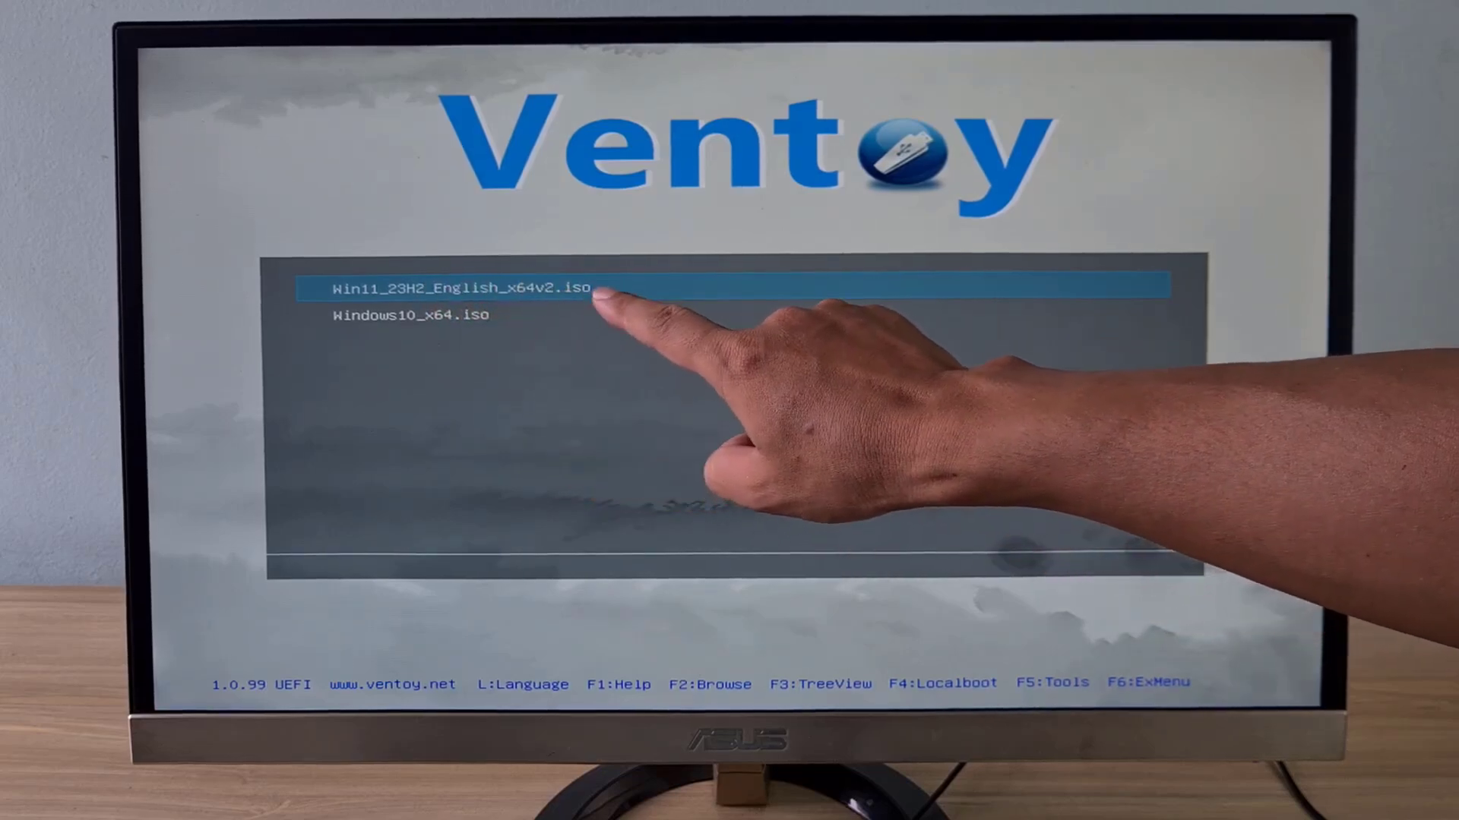
key("Return")
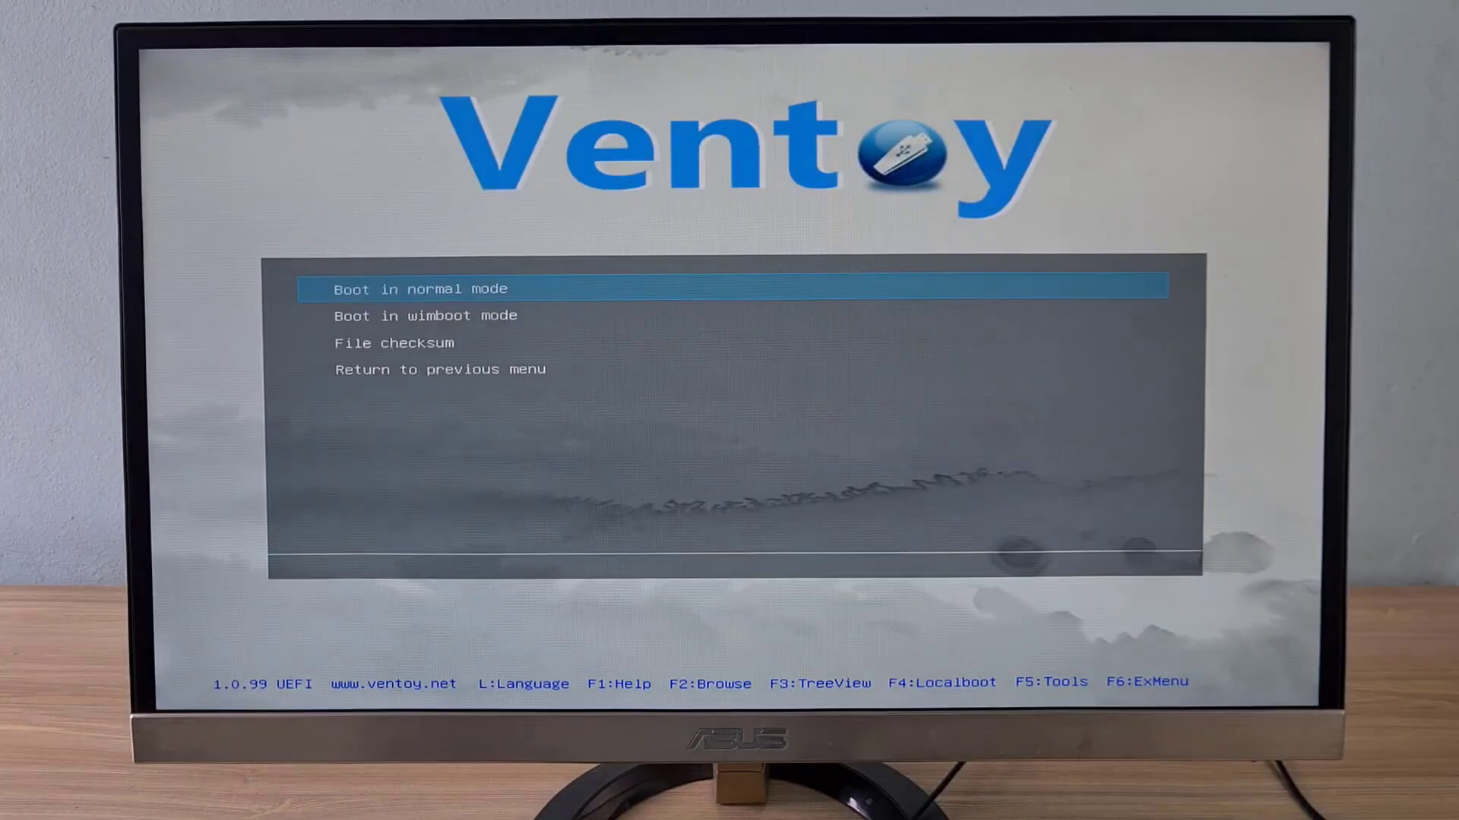